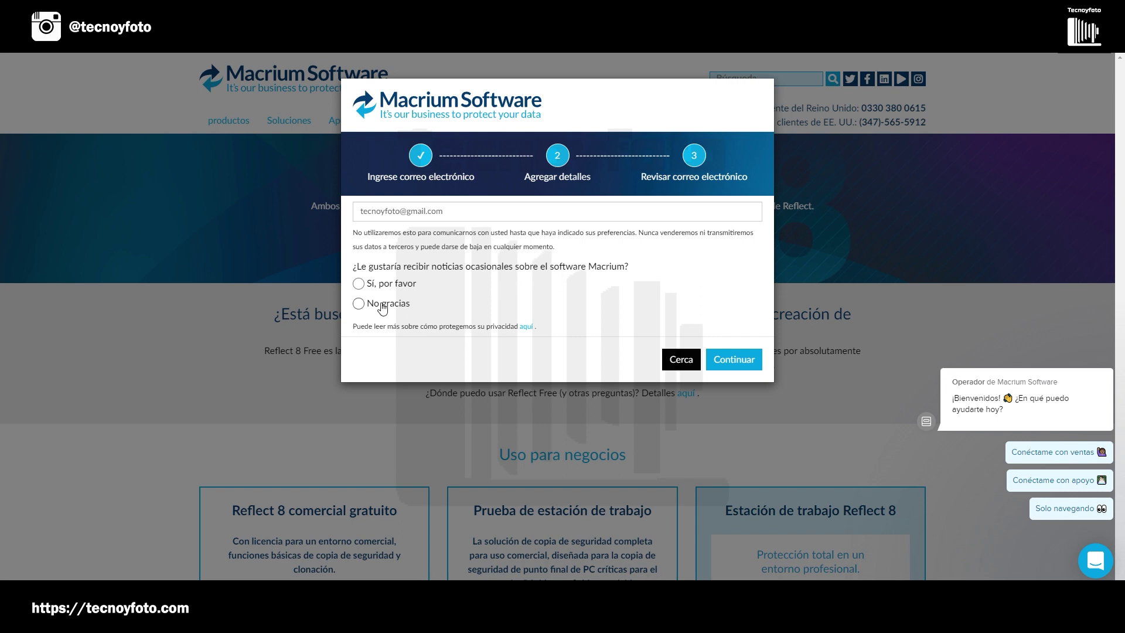
Complete the Macrium registration, declining occasional news, and save the ReflectDLHF application through the download link in the registration e-mail
left_click(358, 303)
left_click(715, 369)
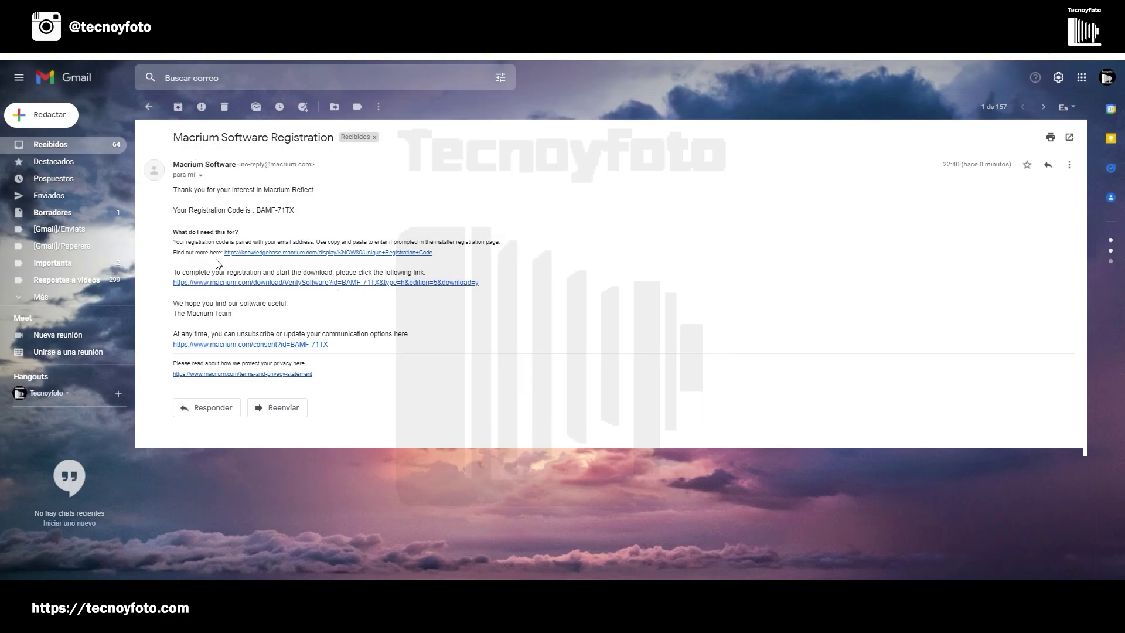
left_click(275, 283)
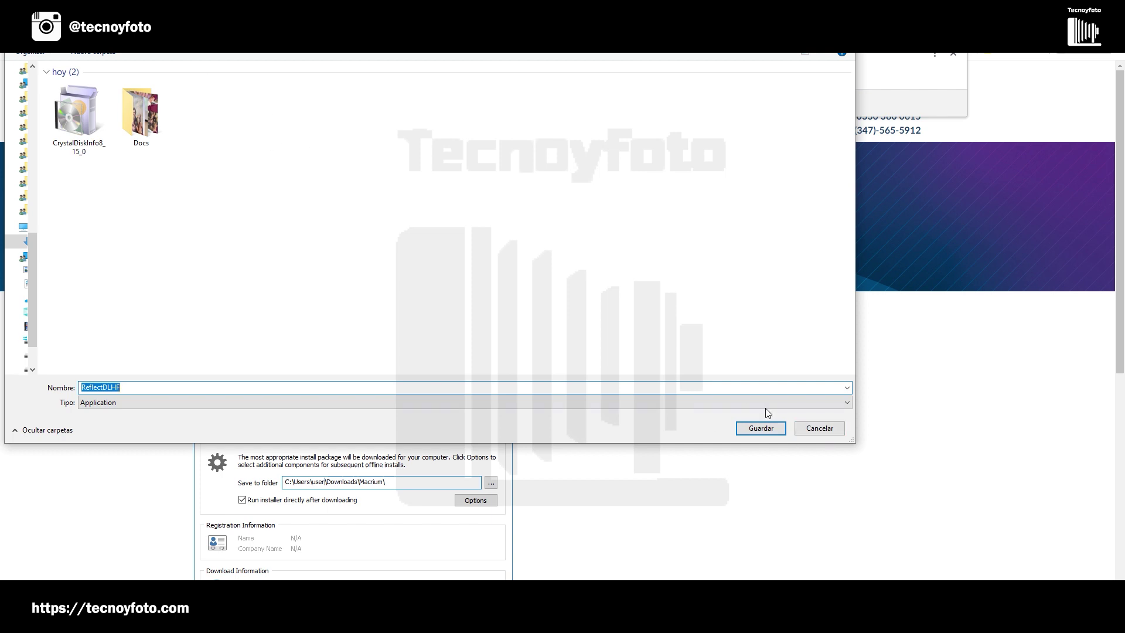
left_click(756, 430)
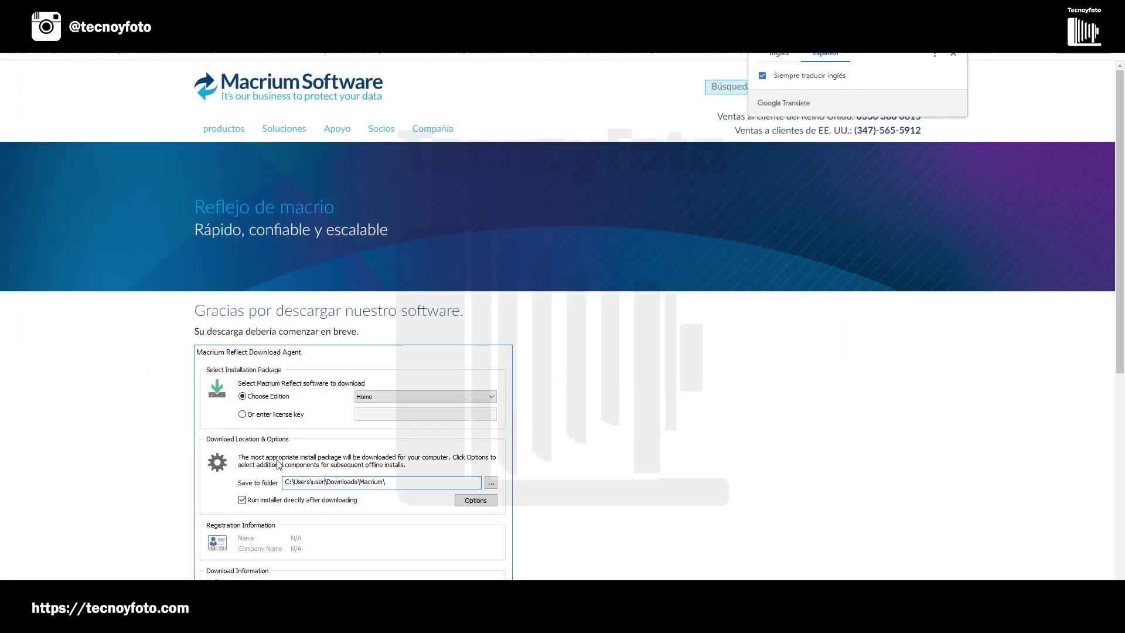
Run ReflectDLHF from the Descargas folder and download the Free edition of Macrium Reflect
mouse_move(417, 621)
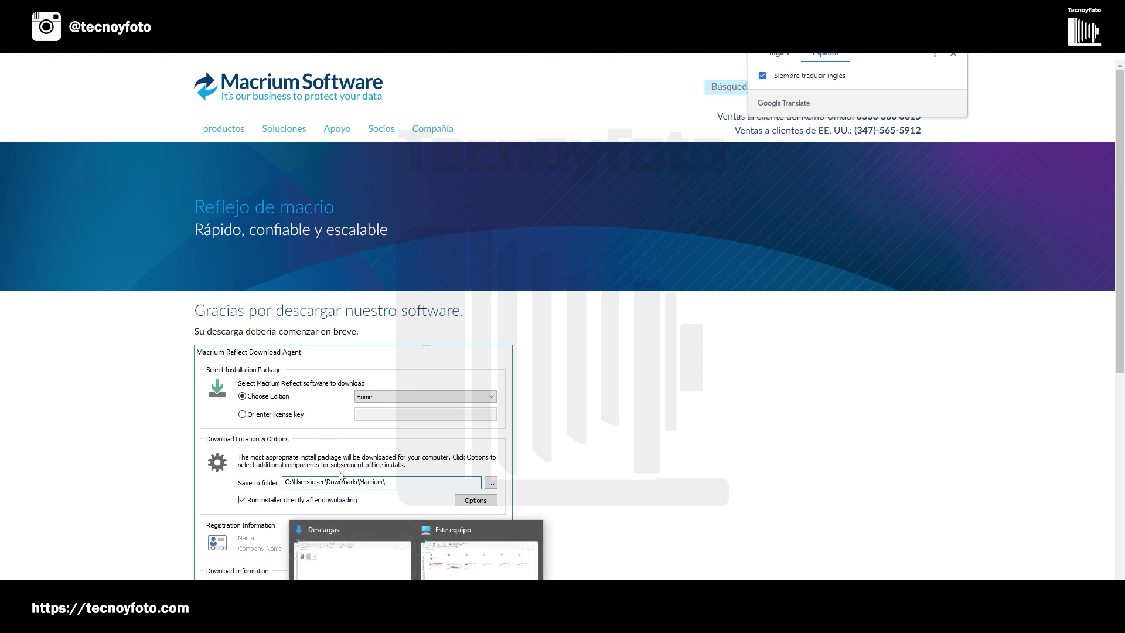
left_click(352, 551)
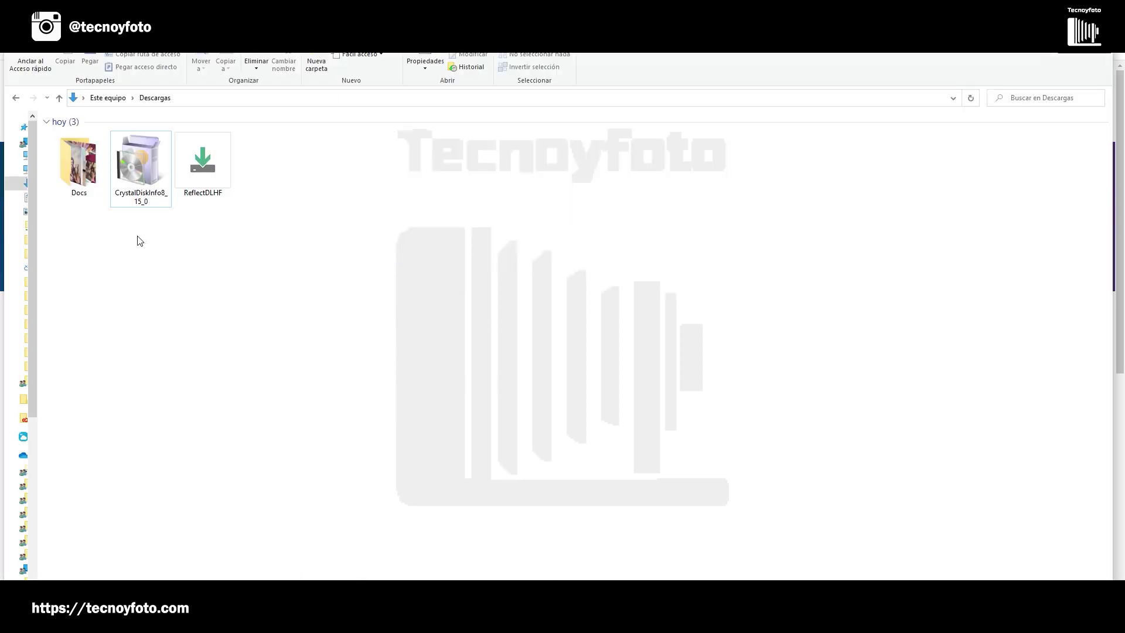
left_click(197, 174)
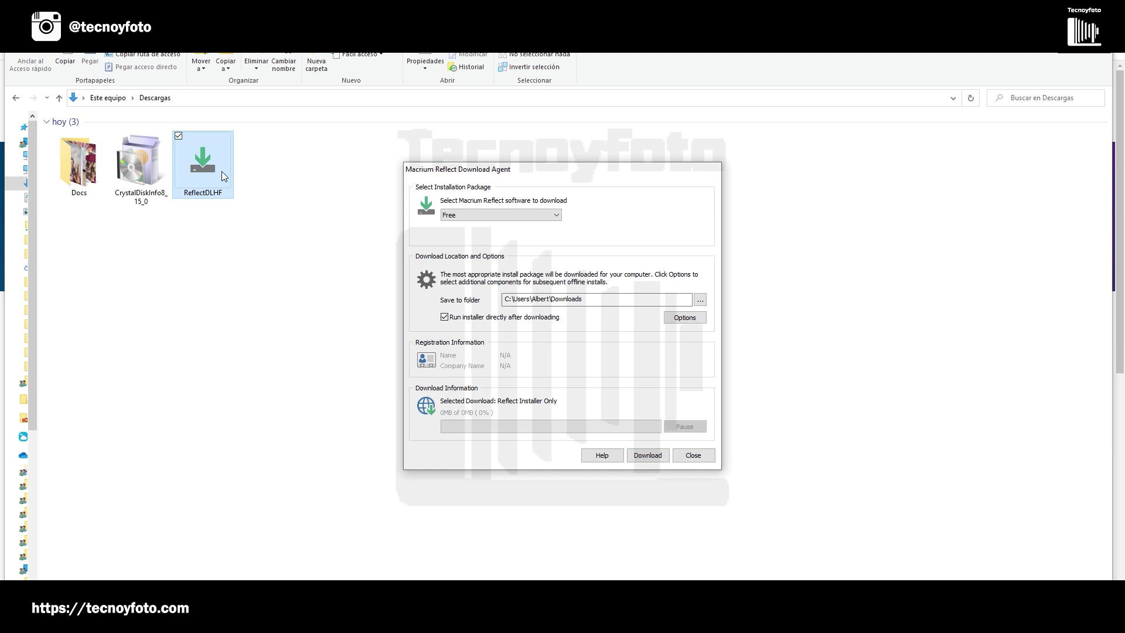
left_click(515, 216)
left_click(516, 215)
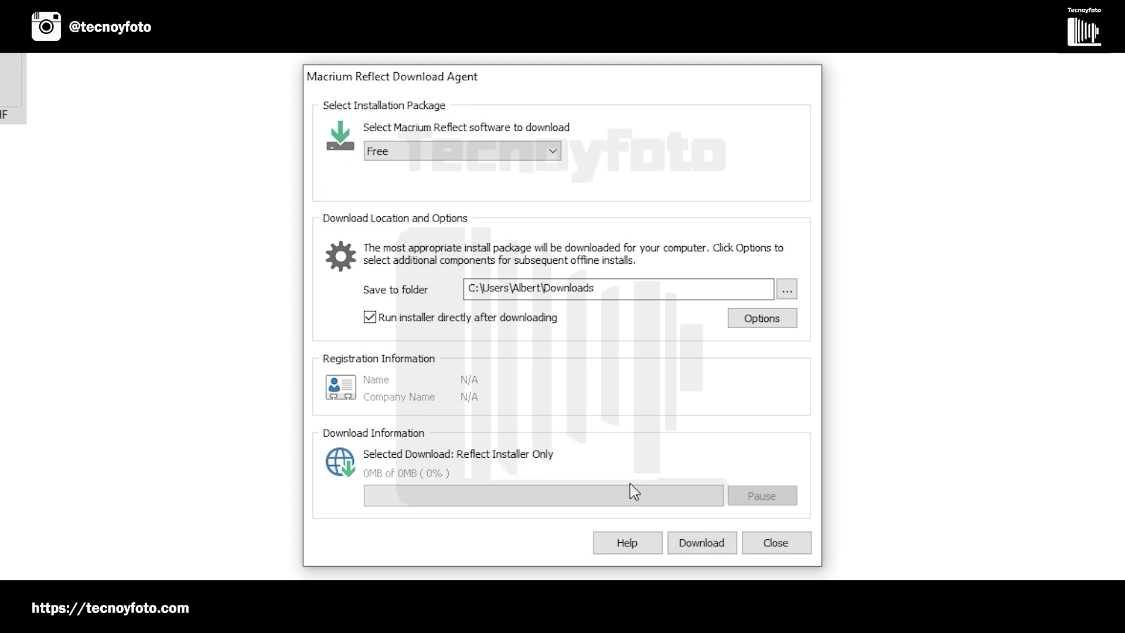
left_click(707, 544)
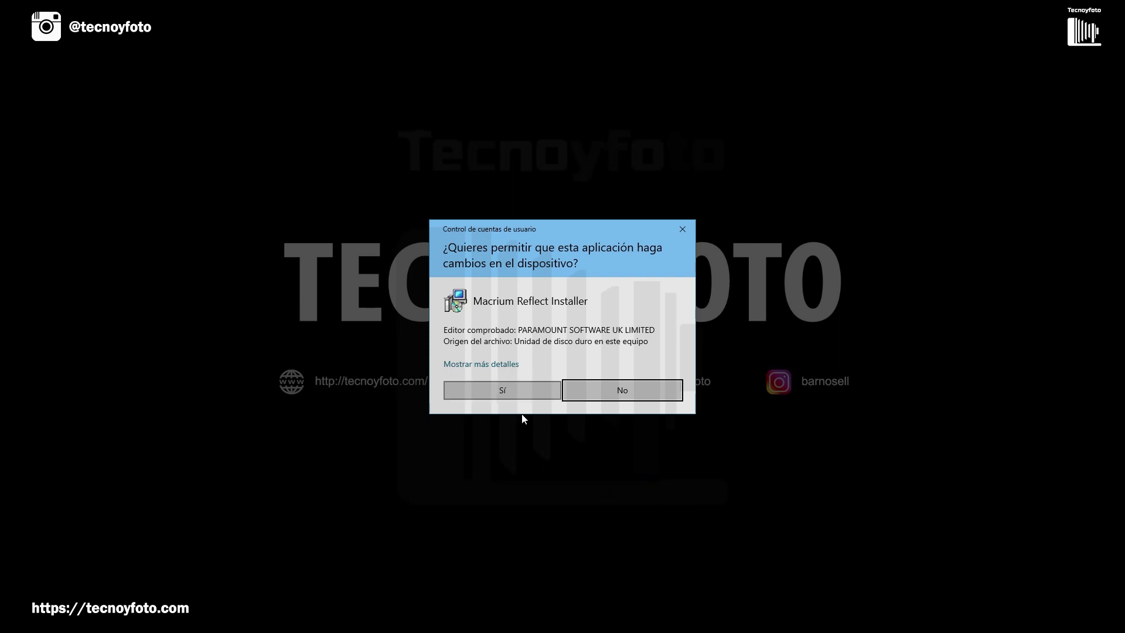
Allow the Macrium Reflect Installer to make changes, and start the setup wizard, accepting the license agreement
key("alt+s")
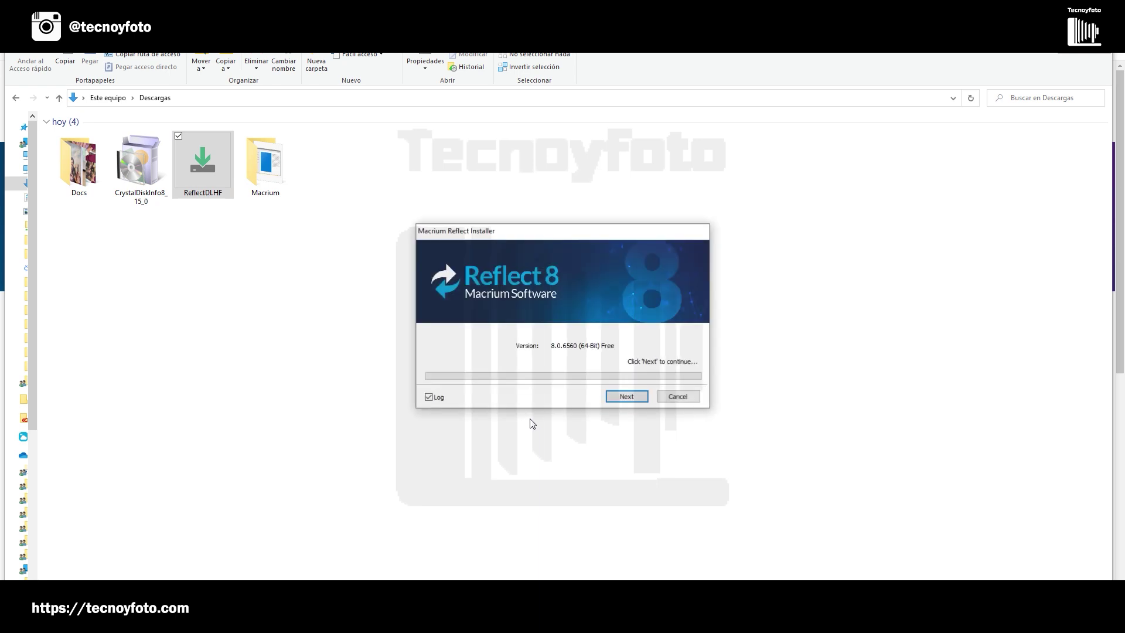
left_click(627, 397)
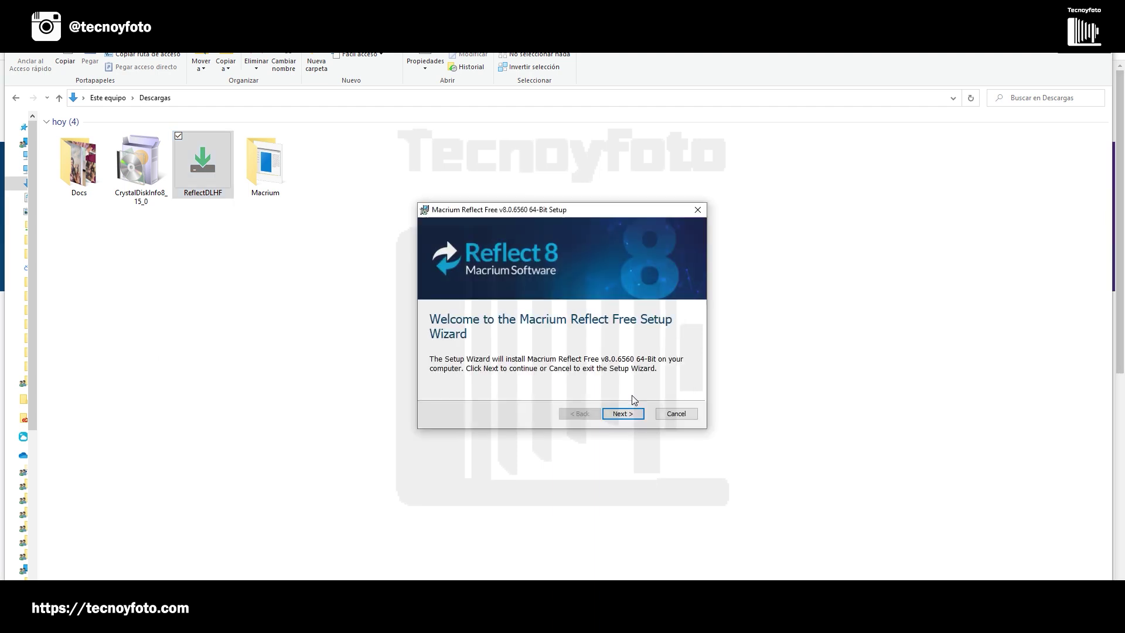
left_click(620, 411)
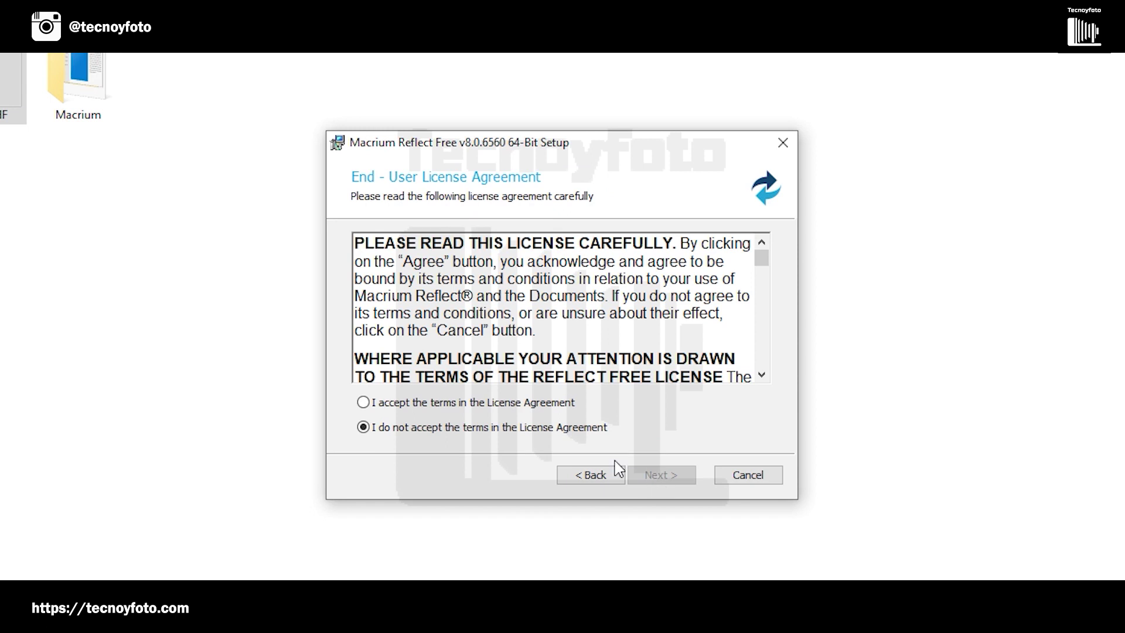
left_click(420, 403)
left_click(659, 479)
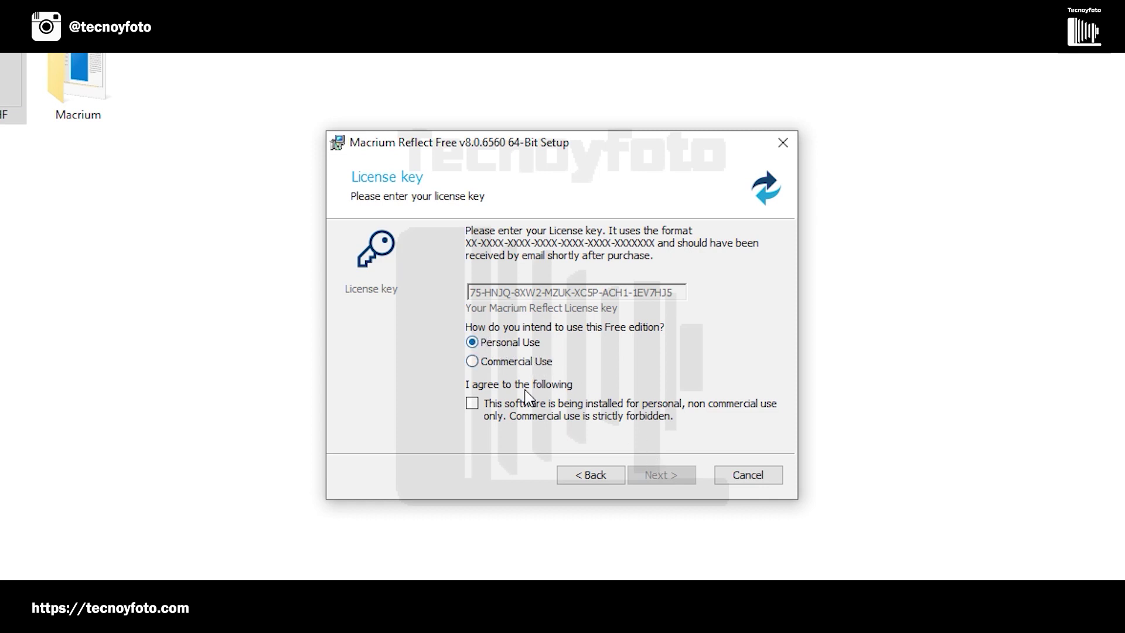
Agree to personal, non-commercial use of the Free edition and opt out of registering this installation
left_click(472, 403)
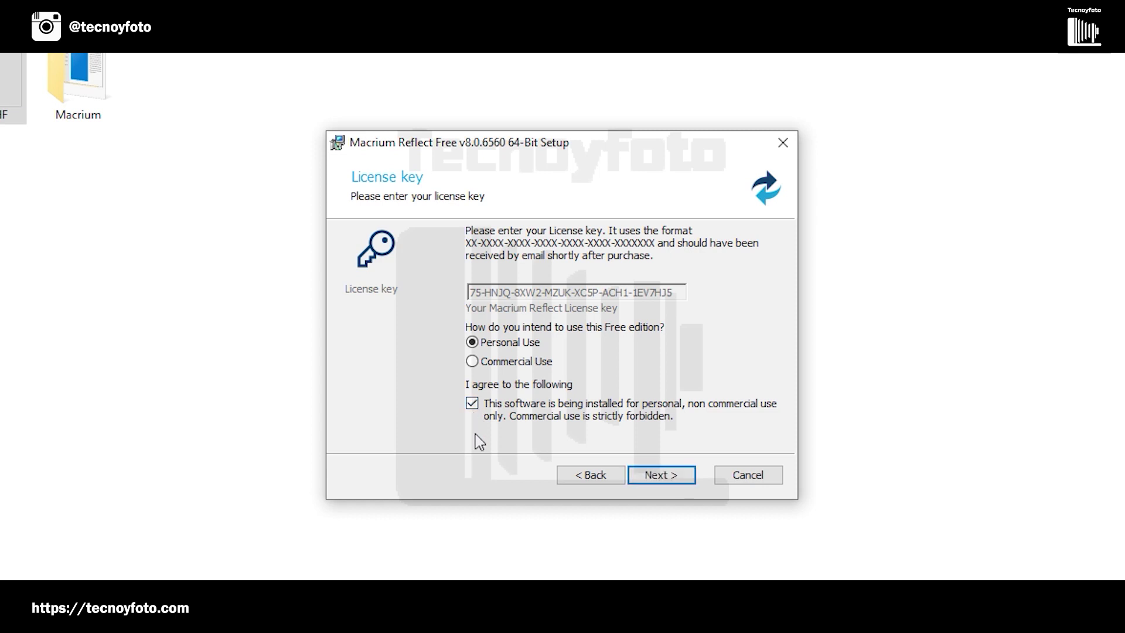
left_click(657, 475)
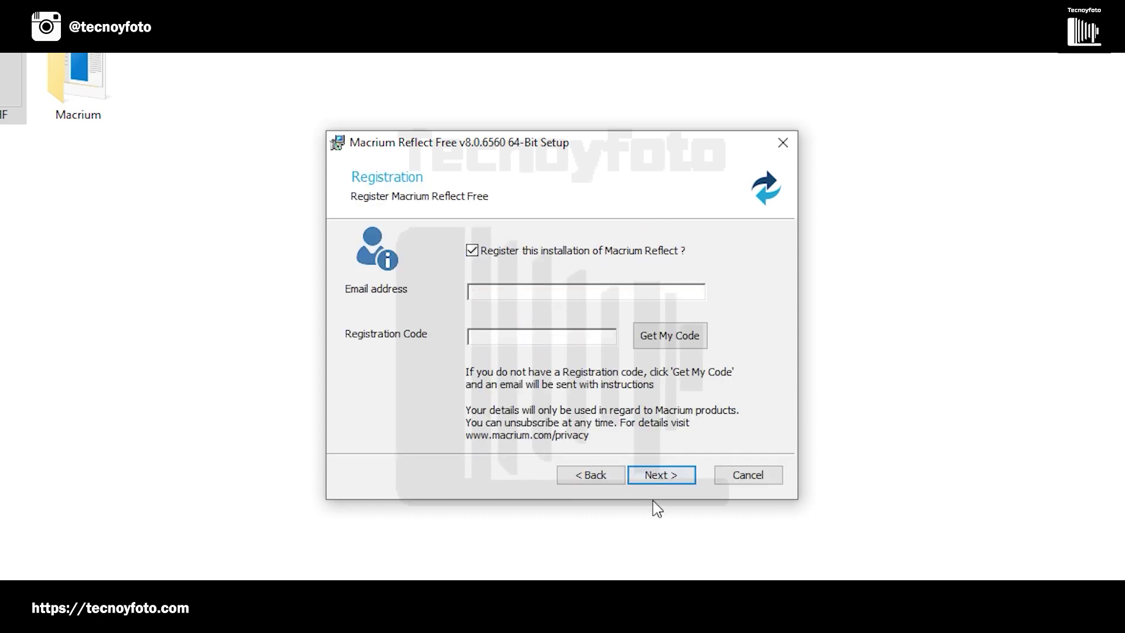
left_click(472, 251)
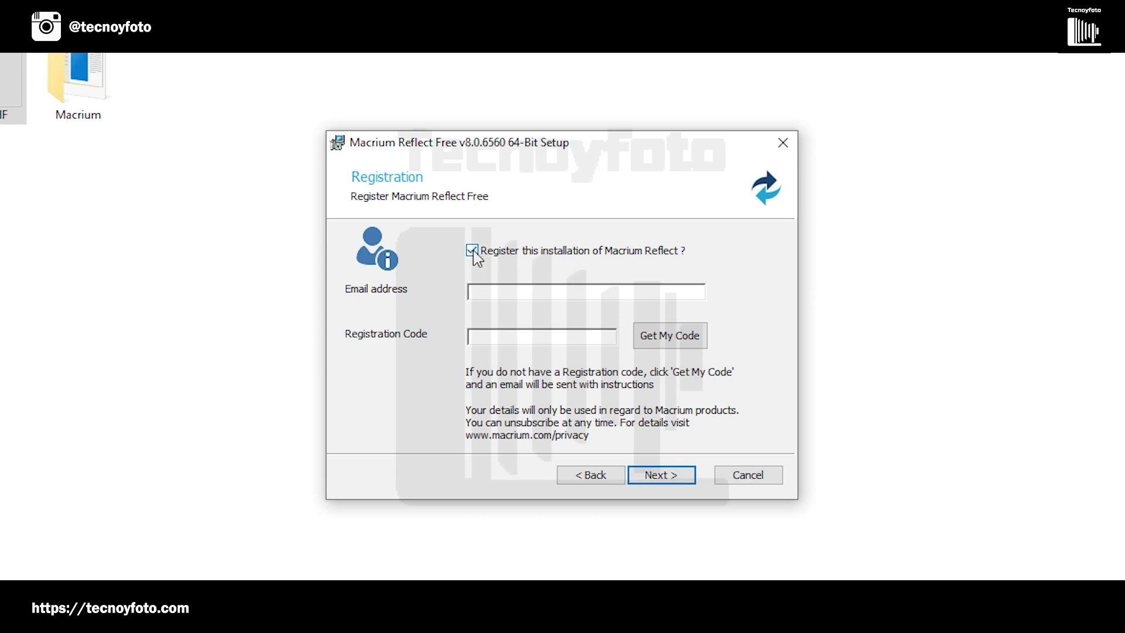
left_click(659, 476)
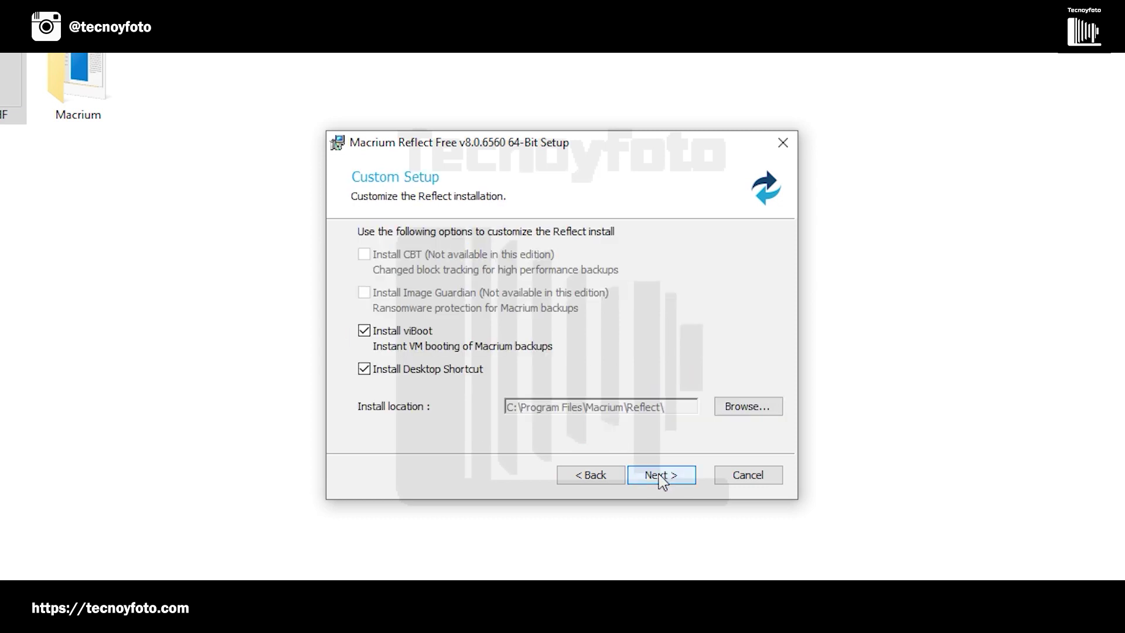
Install Macrium Reflect with viBoot and the desktop shortcut included, and launch it when setup finishes
left_click(654, 475)
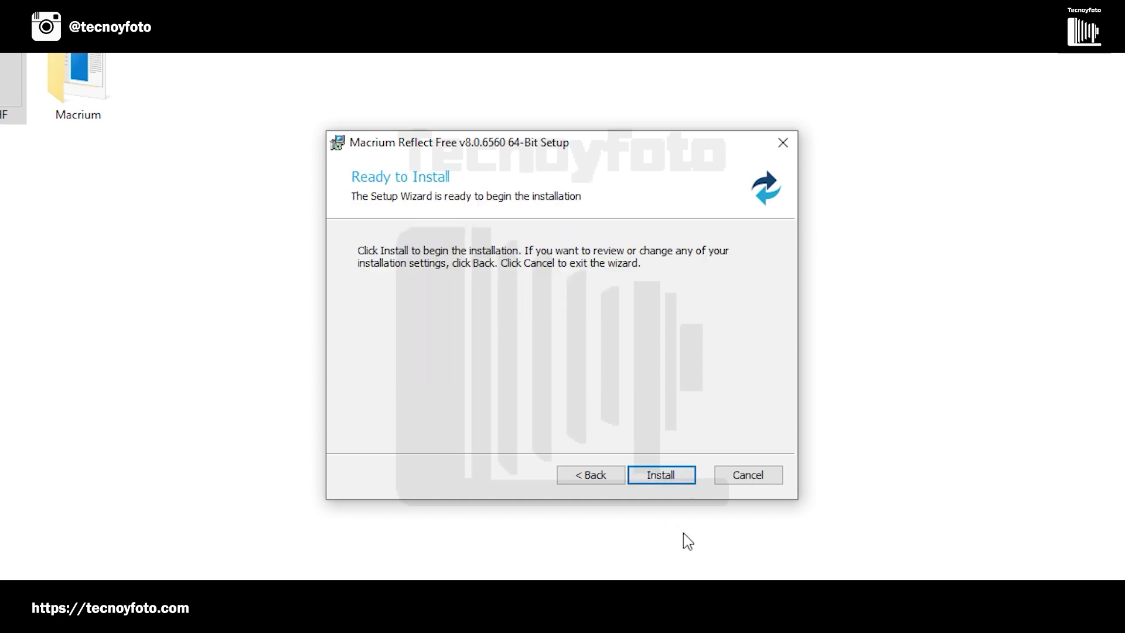
left_click(666, 475)
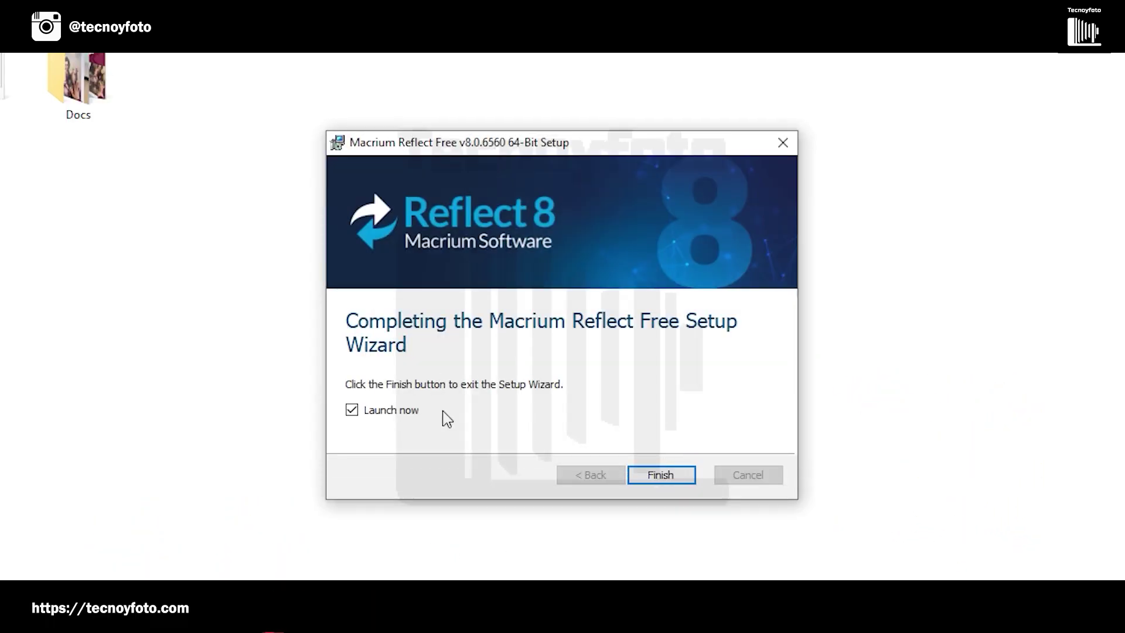
left_click(659, 476)
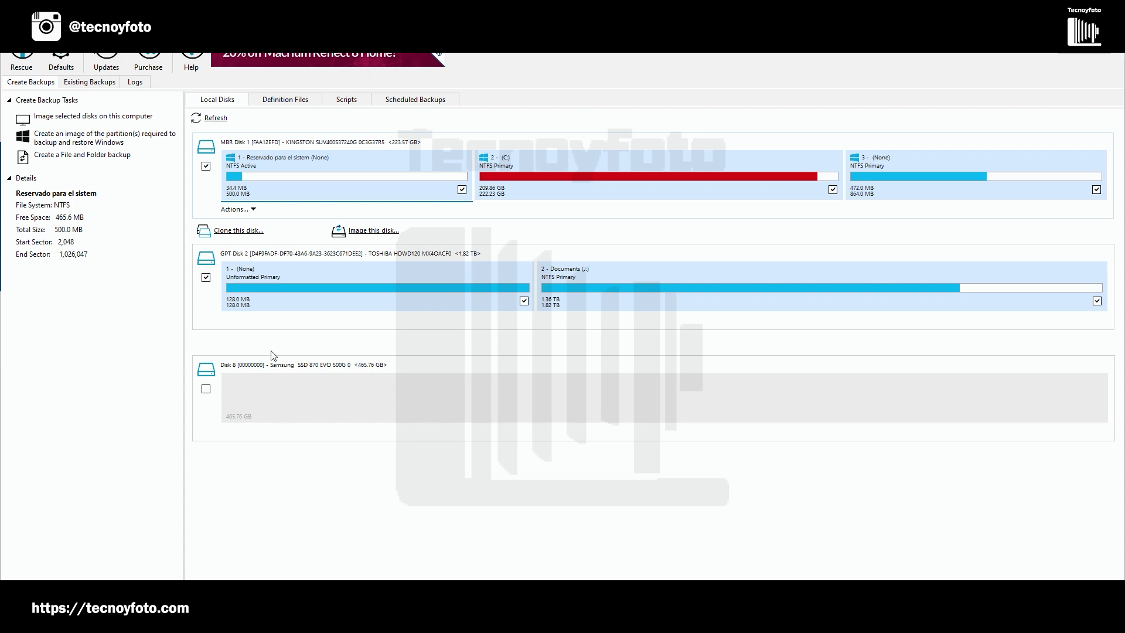
Deselect the TOSHIBA disk and try to select the empty Samsung SSD 870 EVO disk
left_click(206, 278)
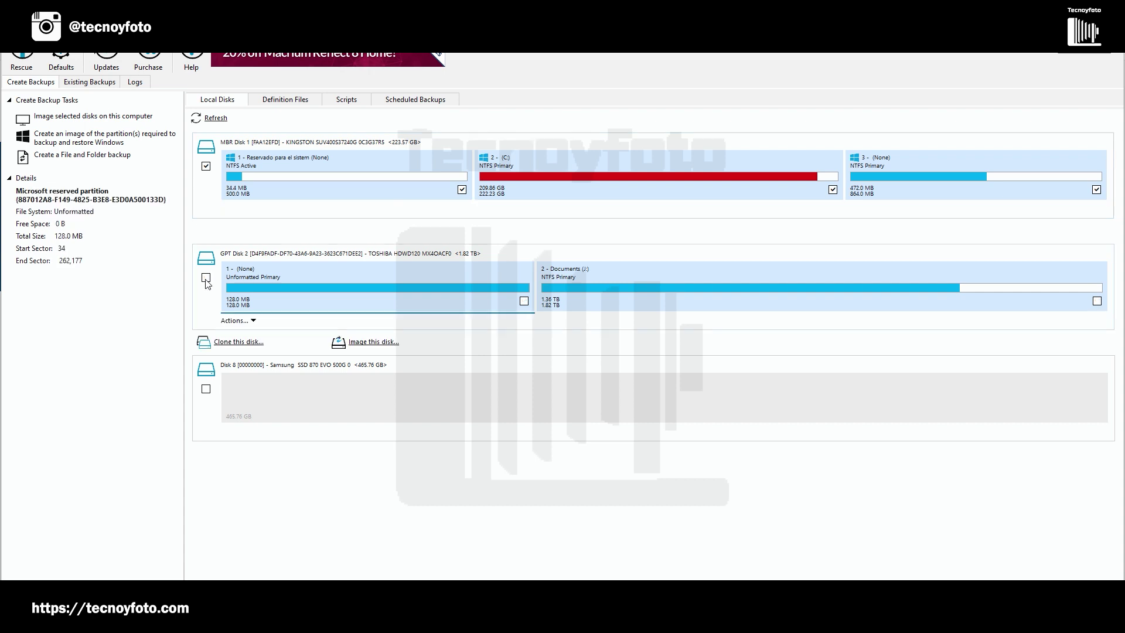
left_click(206, 390)
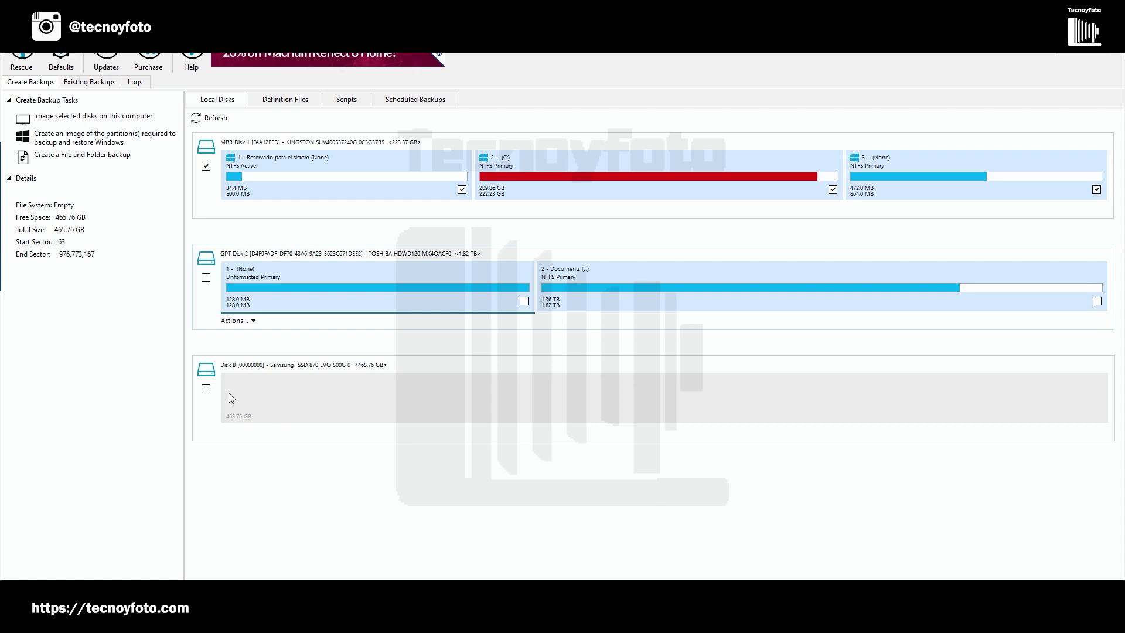
Open Windows Disk Management by searching for "administrador de discos" and initialize Disco 7 with the MBR partition style
key("super")
type("administrador de dis")
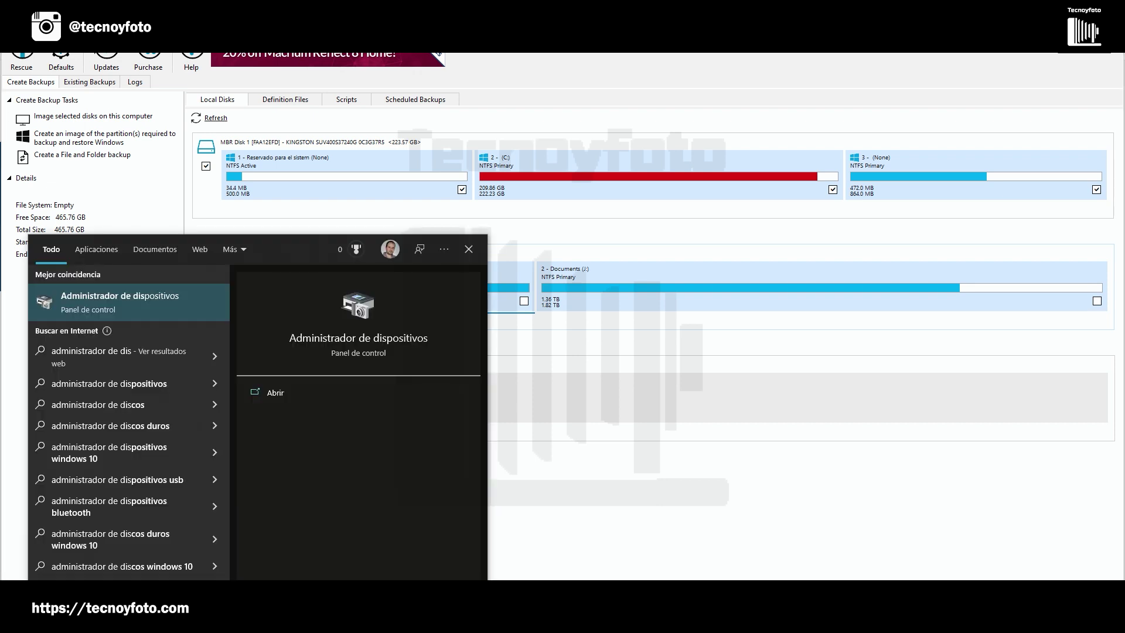
type("cos")
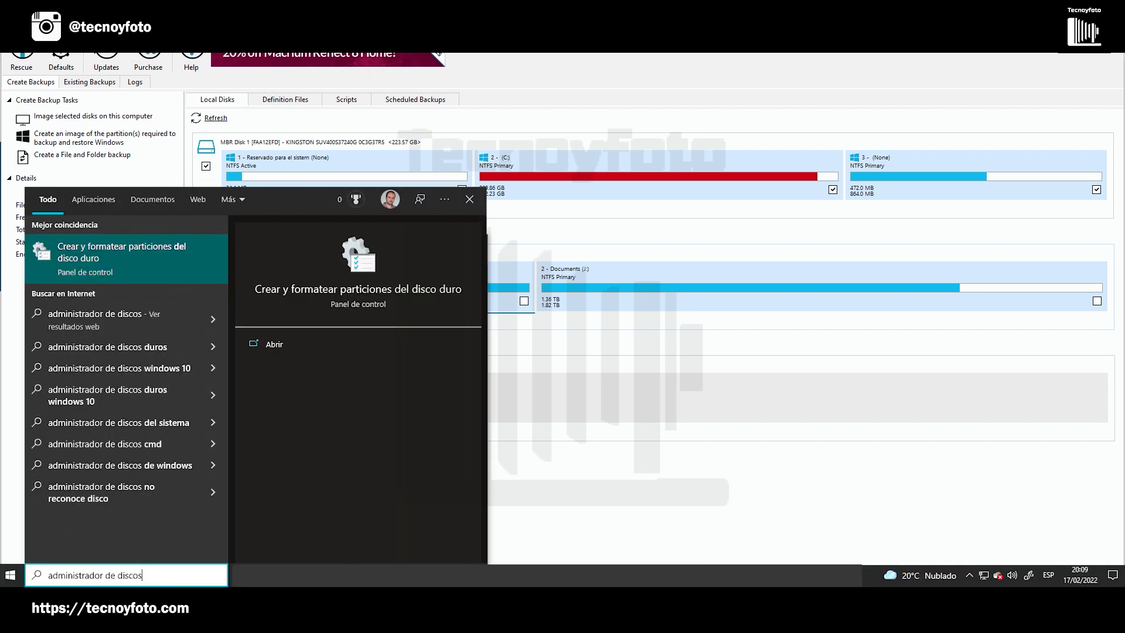
key("Return")
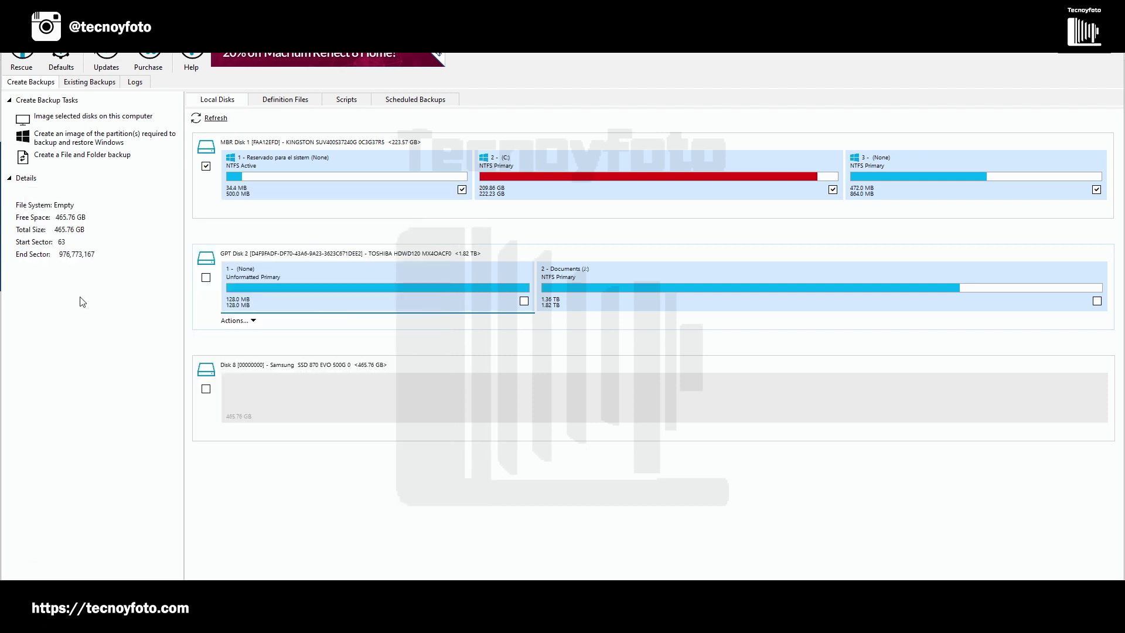
left_click(337, 308)
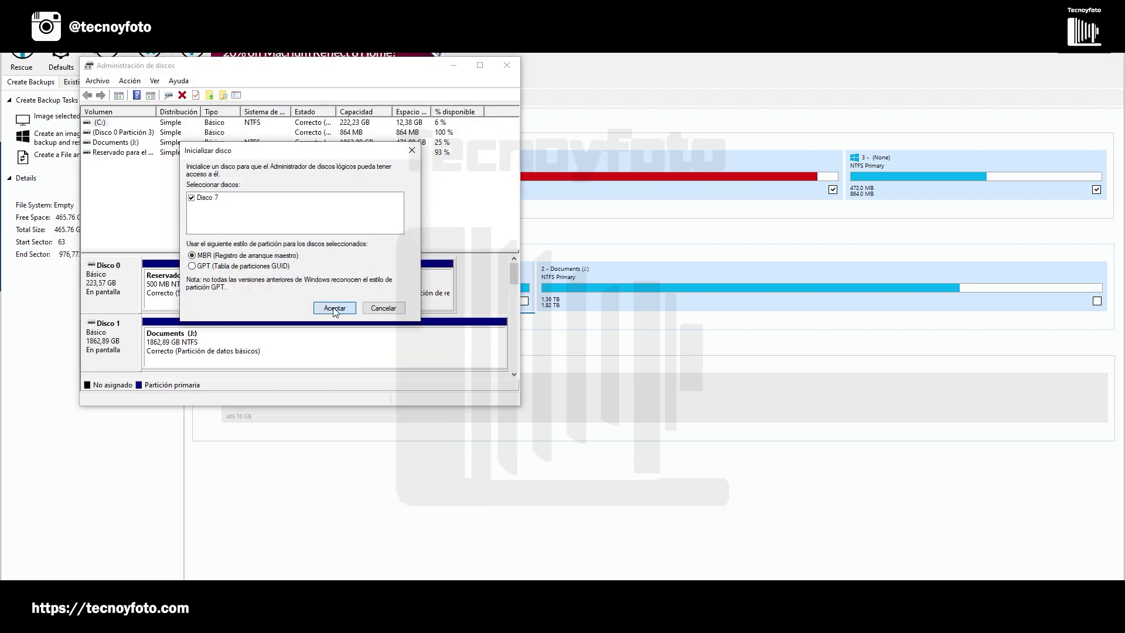
Create a 476937 MB simple volume on Disco 7 with drive letter D, quick-formatted as NTFS and labelled "Nuevo vol"
left_click(480, 65)
left_click_drag(1118, 389, 1117, 463)
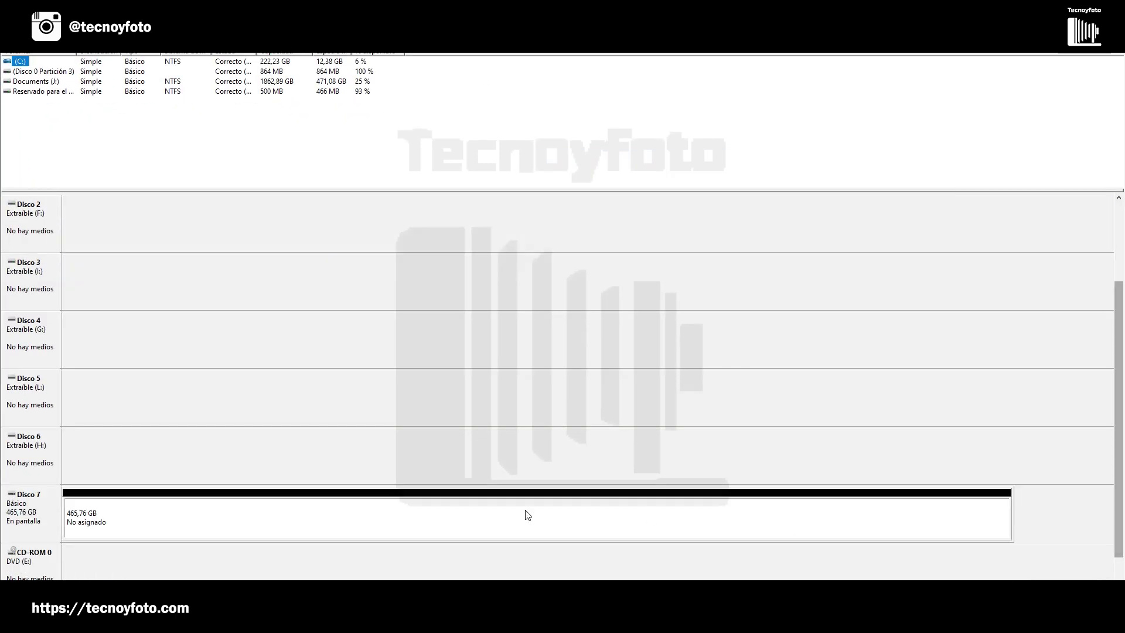
right_click(138, 525)
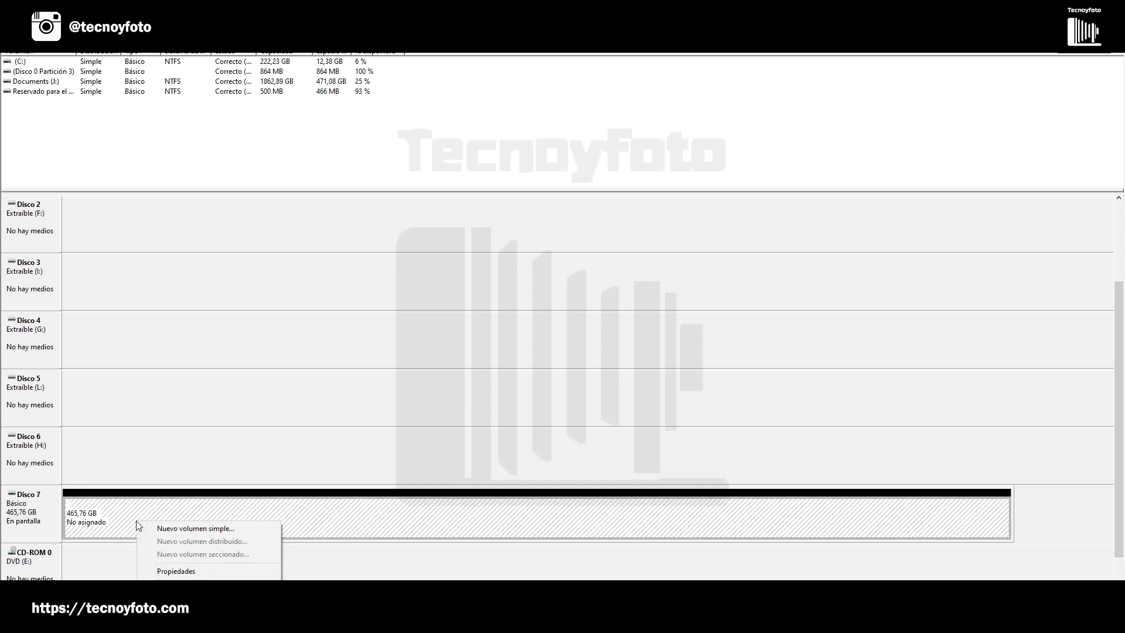
left_click(180, 527)
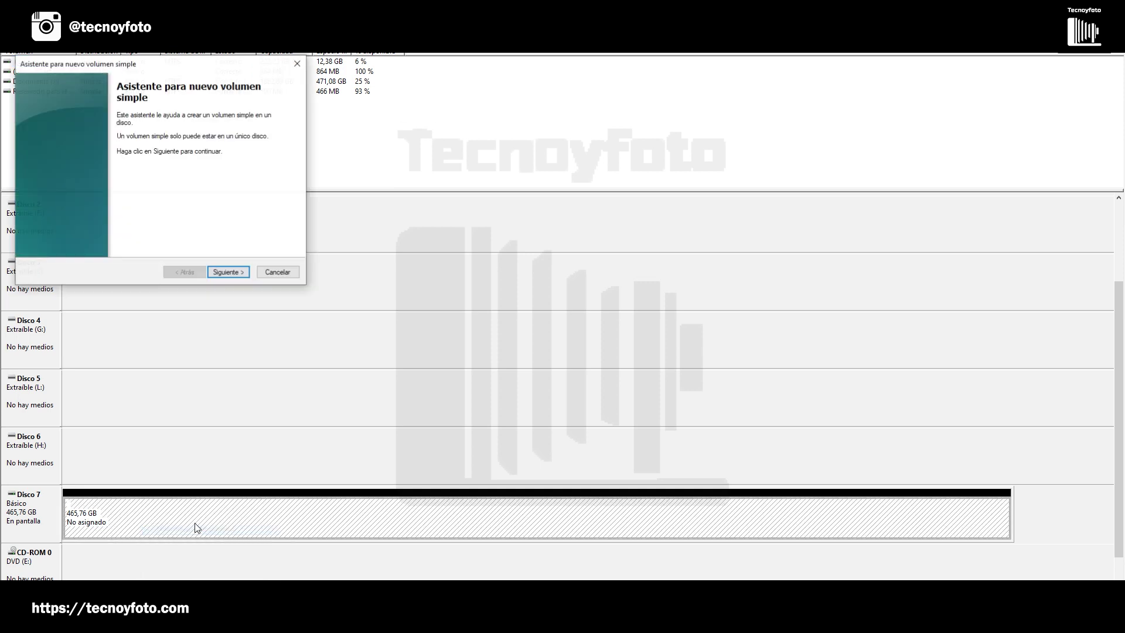
left_click(233, 272)
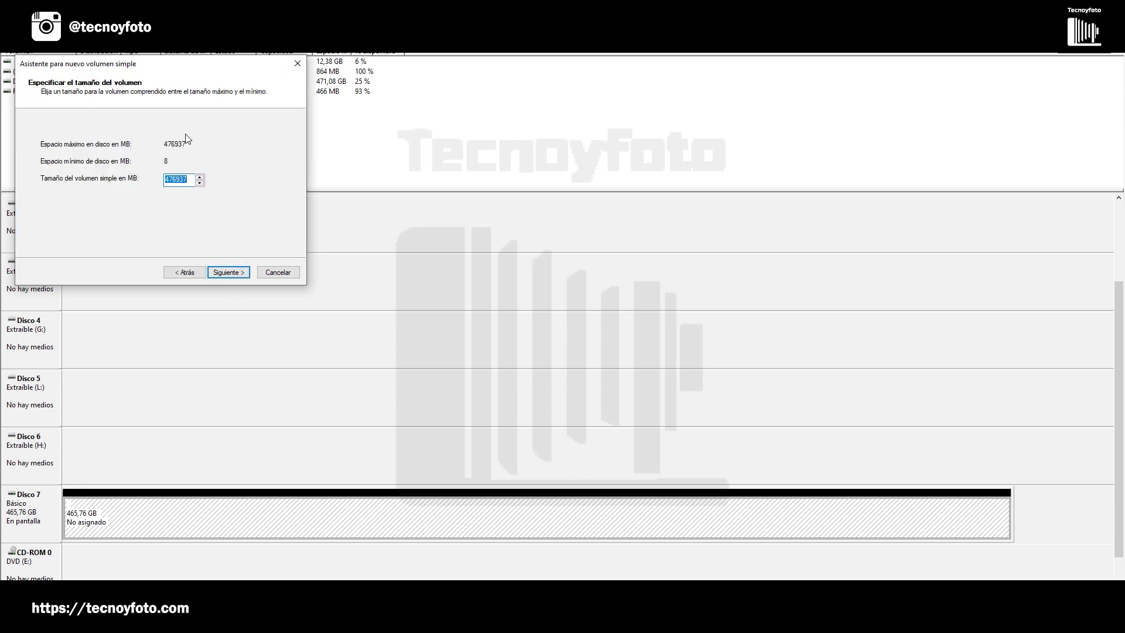
left_click(224, 272)
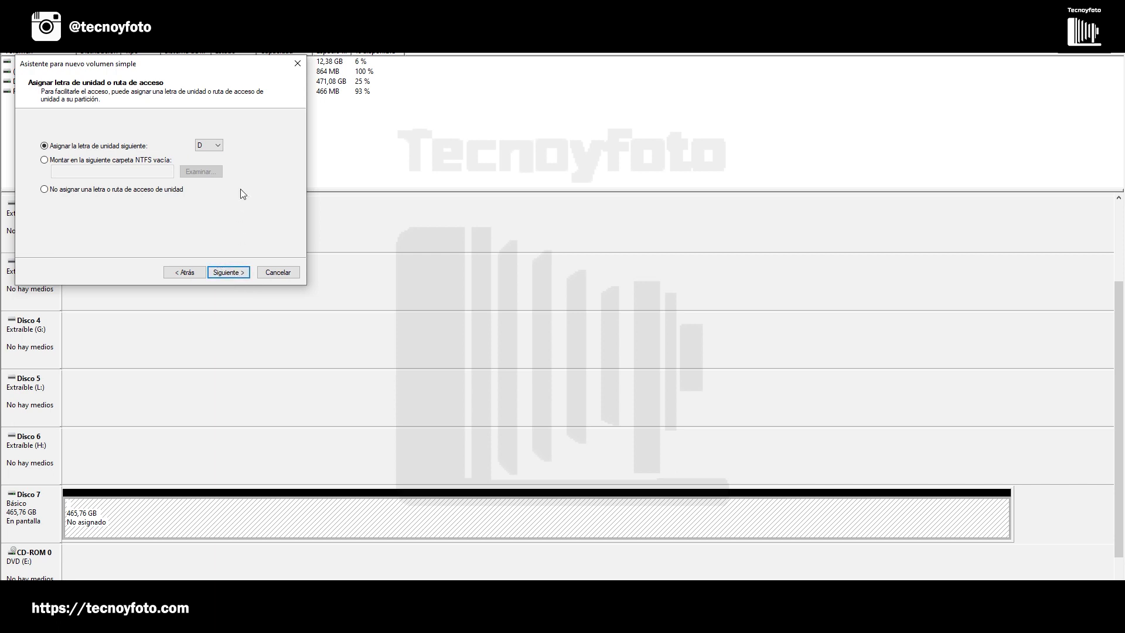
left_click(230, 273)
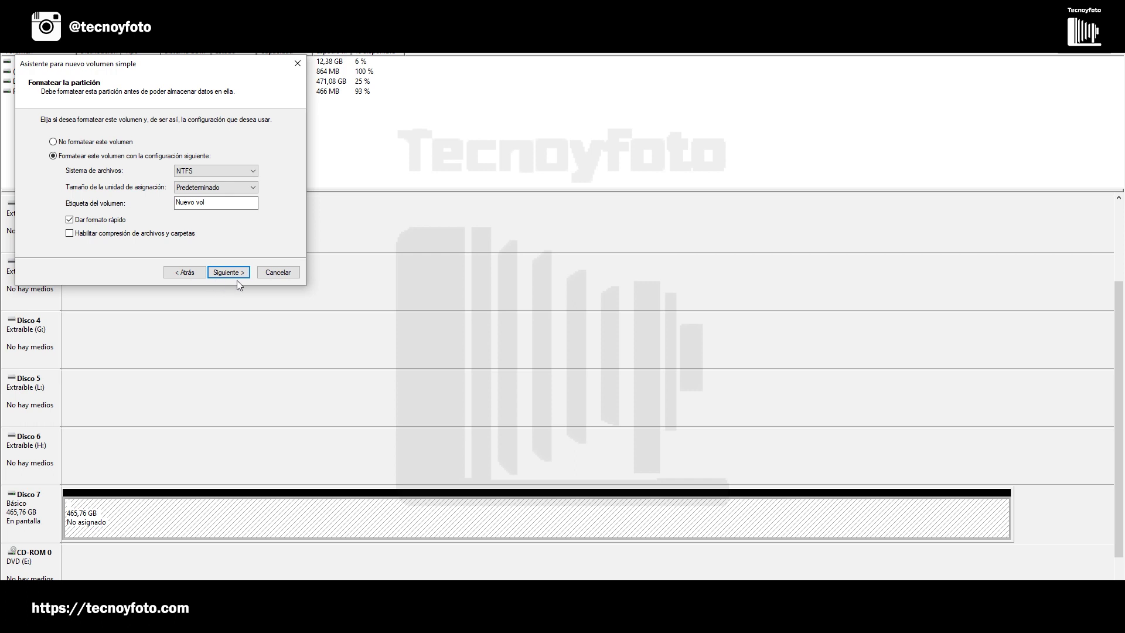
left_click(227, 272)
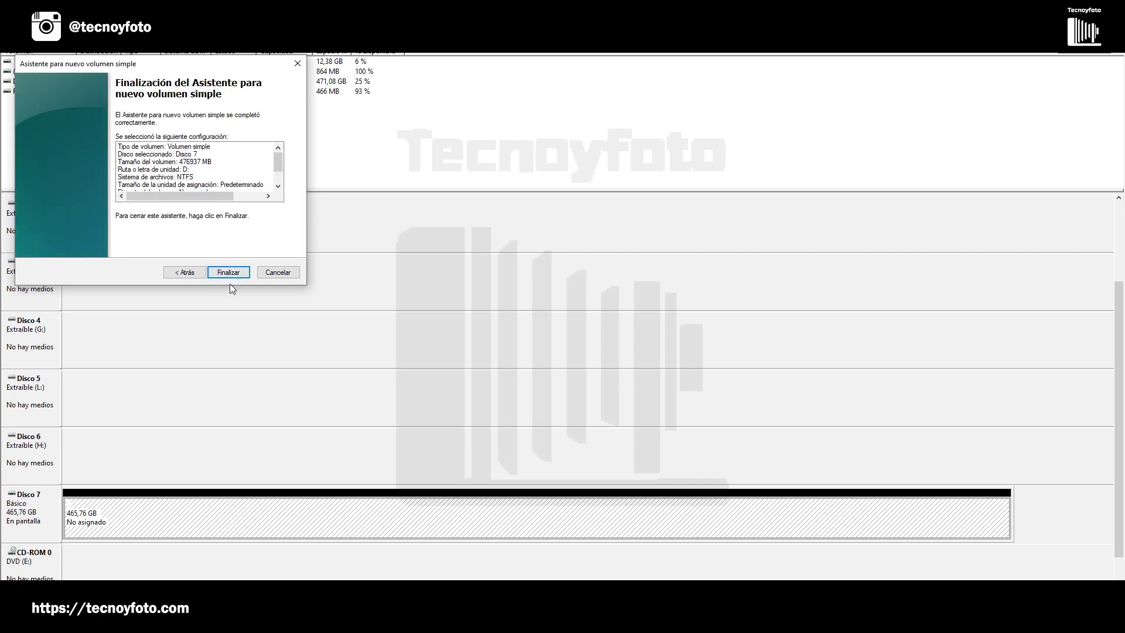
left_click(230, 273)
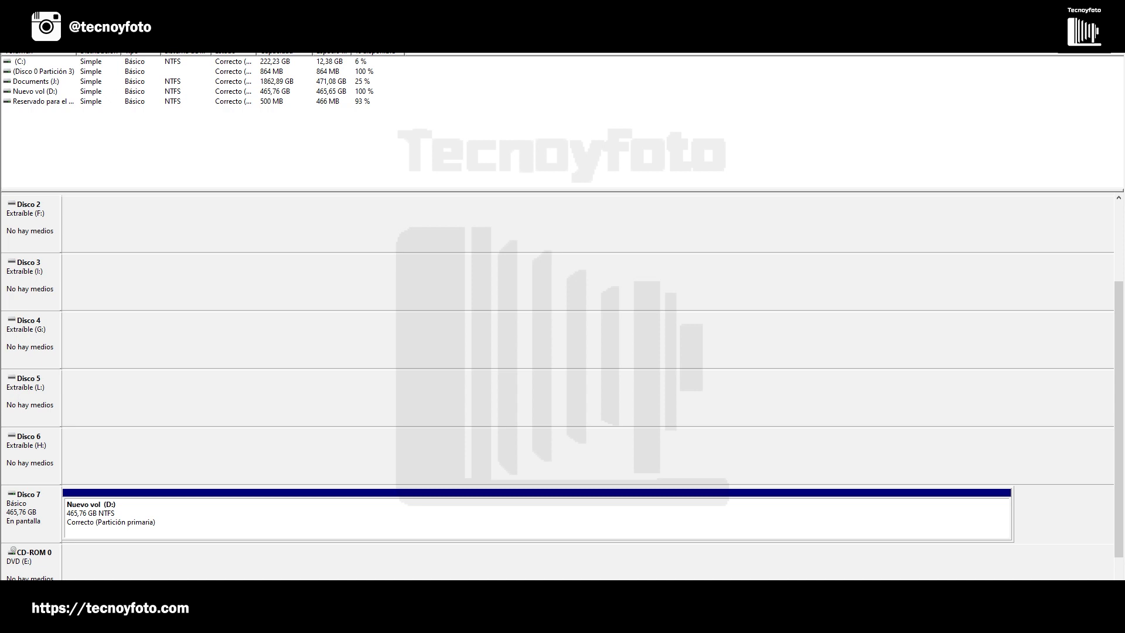
Switch to Macrium Reflect to check the Samsung SSD's entry, and return to Disk Management
key("alt+Tab")
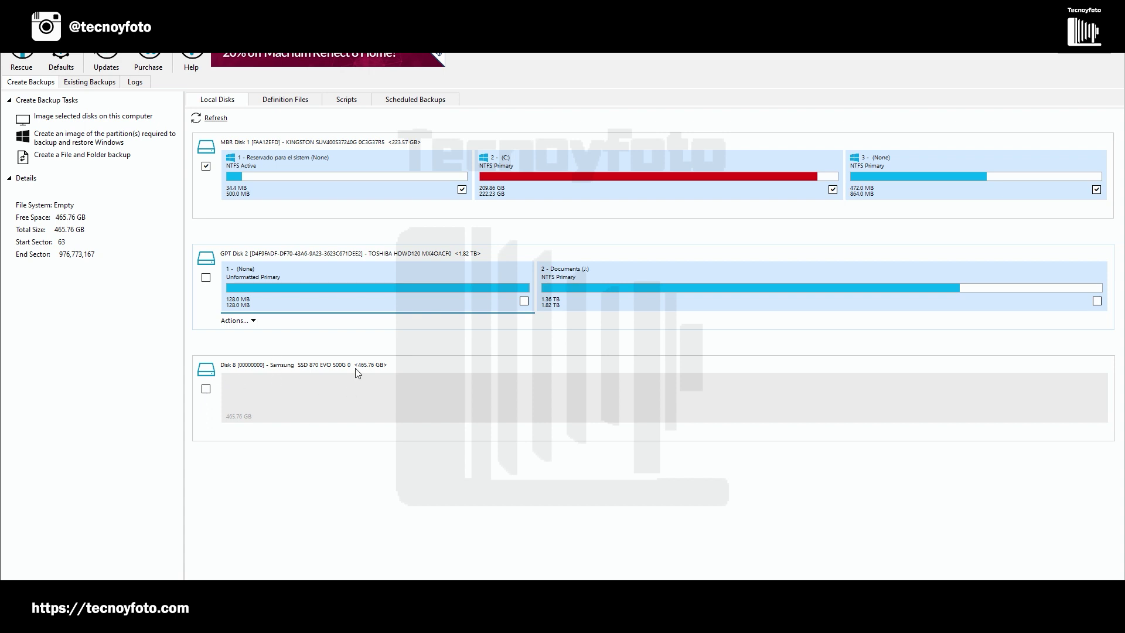
key("alt+Tab")
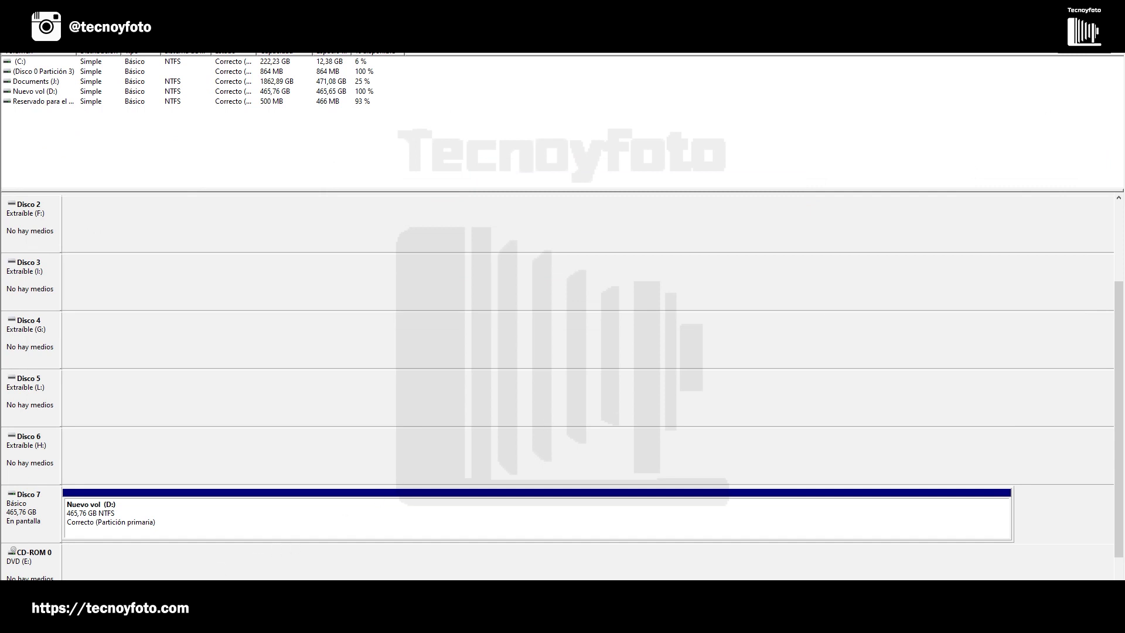
Open Macrium Reflect by searching for "macriu" in Windows and allow it to make changes to the device
key("super")
type("macriu")
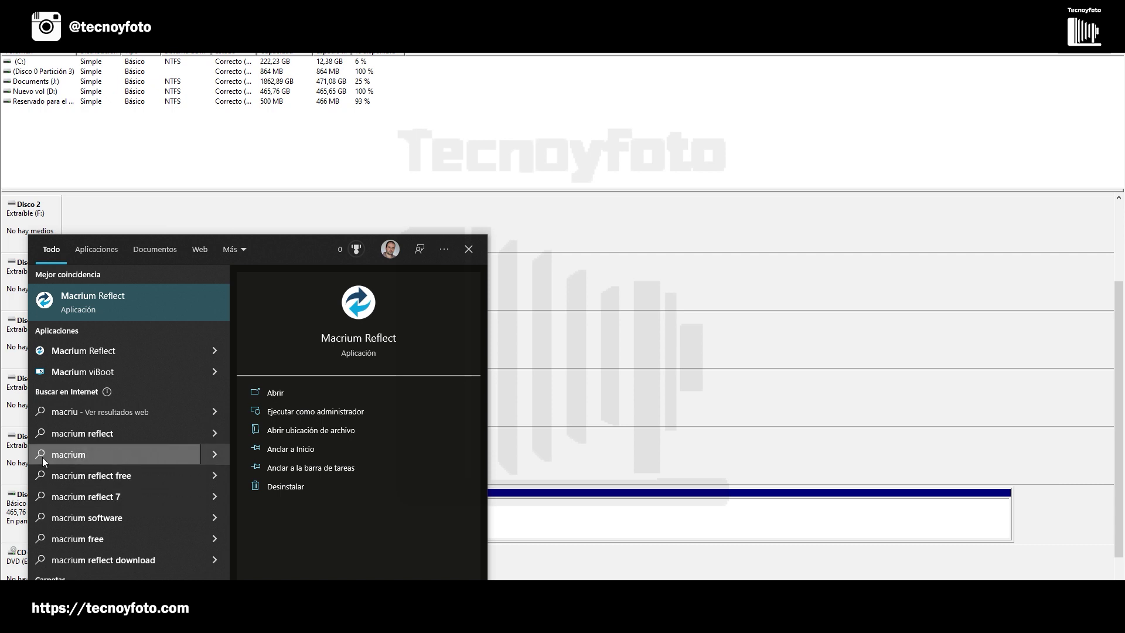
left_click(110, 293)
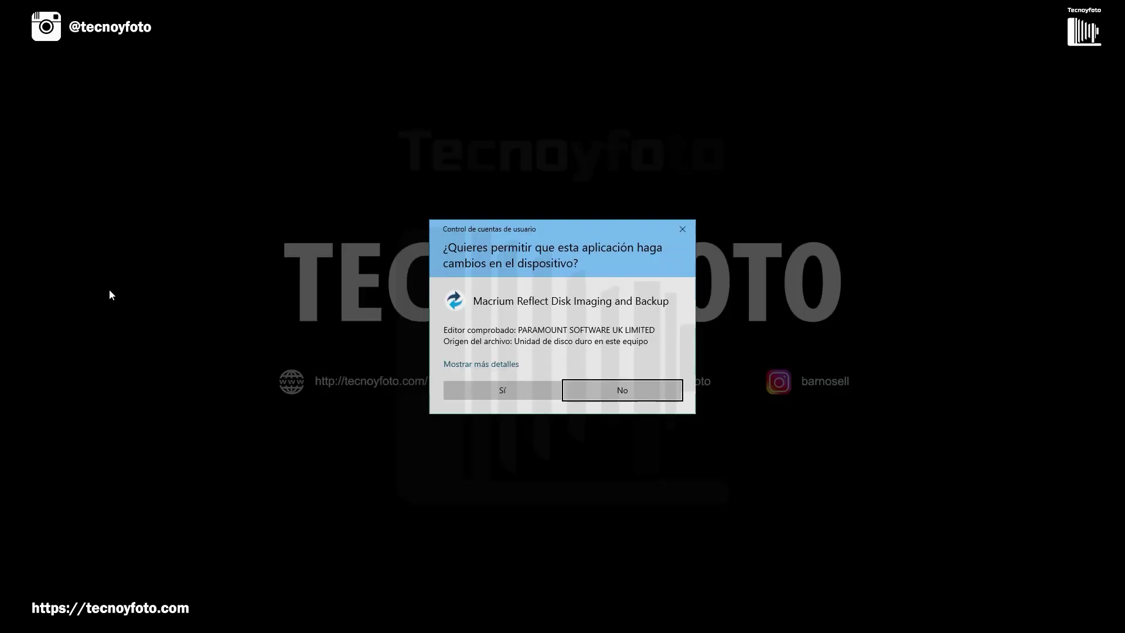
left_click(506, 387)
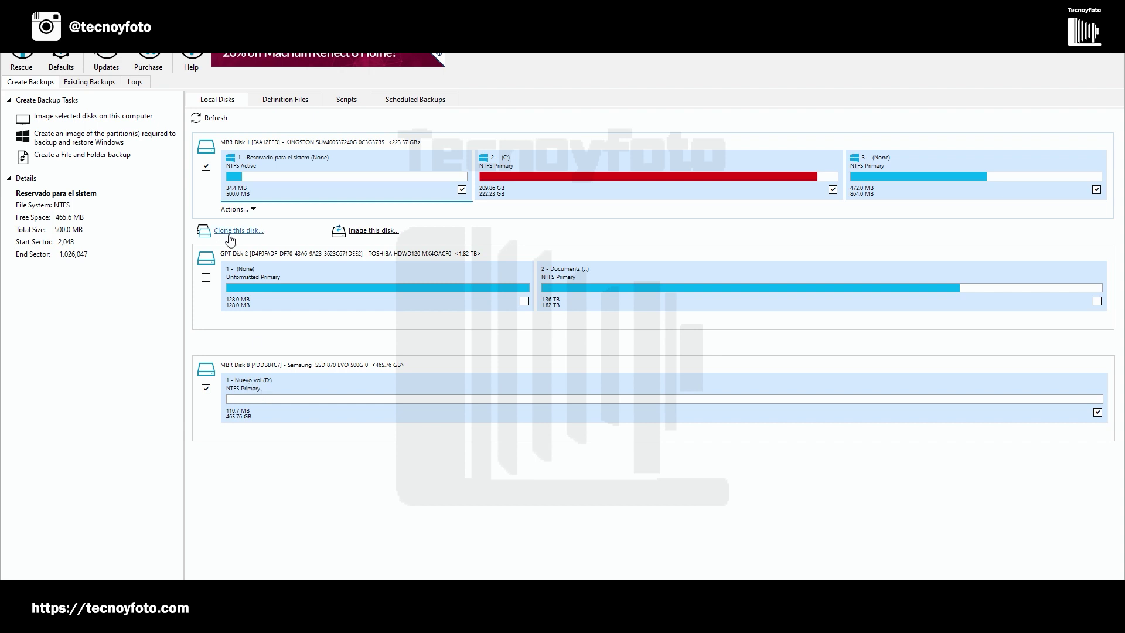
Start a clone of the KINGSTON system disk and choose the Samsung SSD 870 EVO as the destination disk
left_click(218, 438)
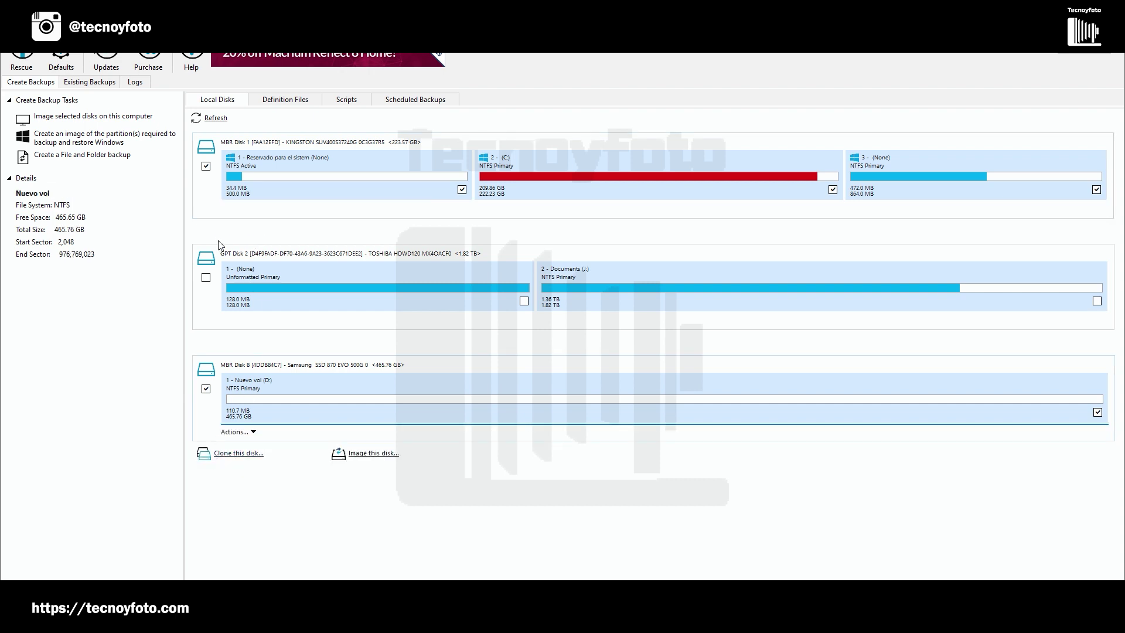
left_click(227, 197)
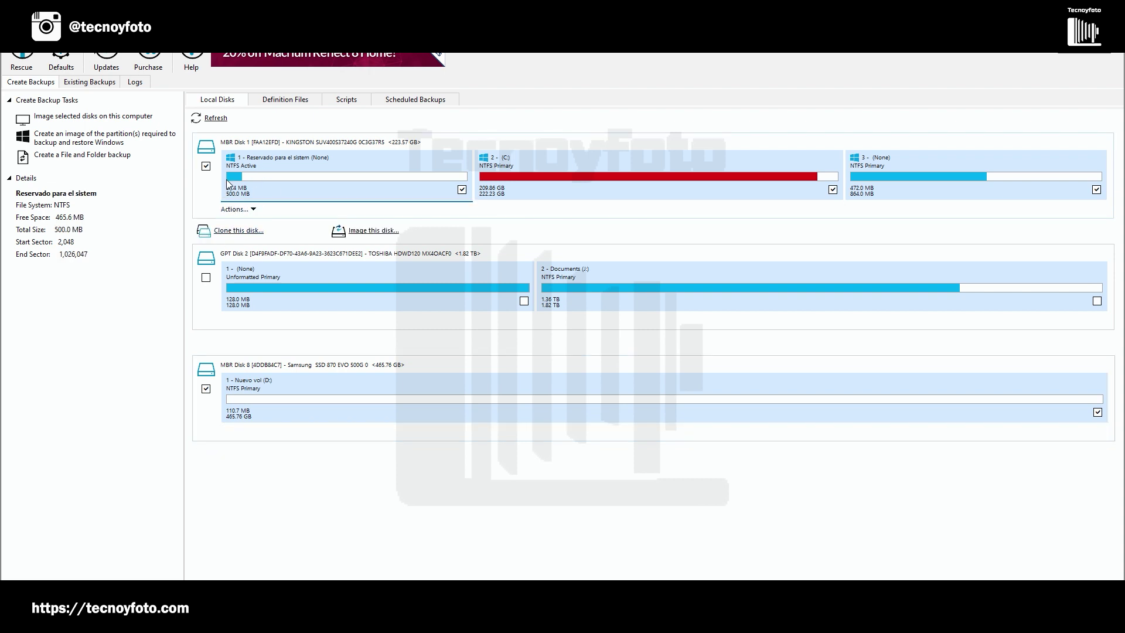
left_click(236, 231)
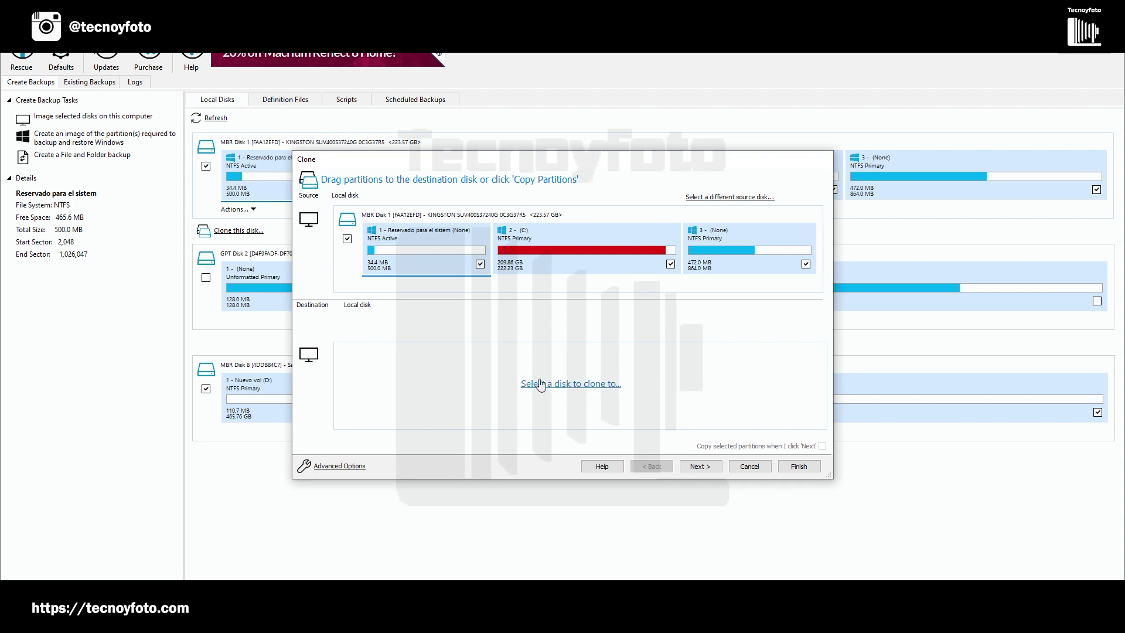
left_click(561, 389)
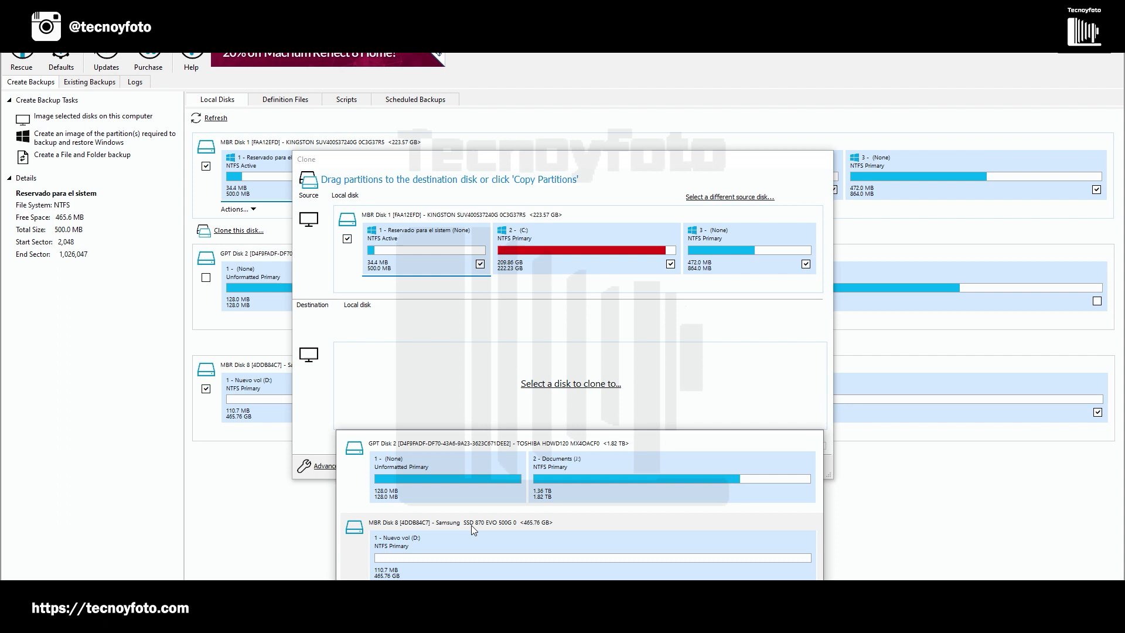
left_click(427, 554)
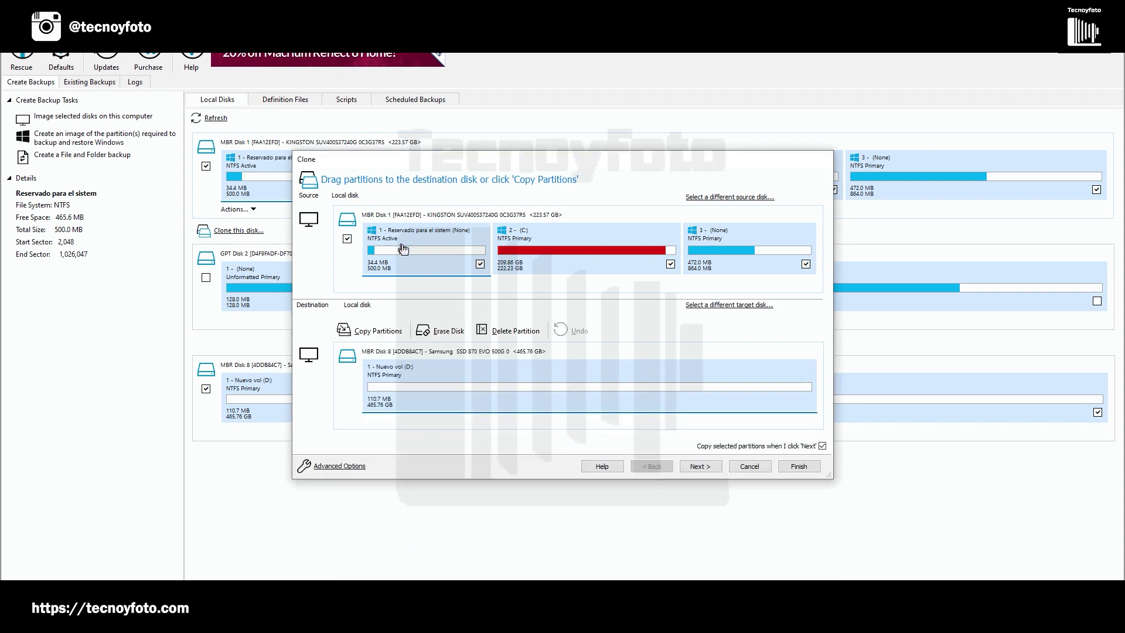
Copy the system reserved, C: and third NTFS partitions of the source disk onto the Samsung SSD in the same order
left_click_drag(410, 242, 405, 385)
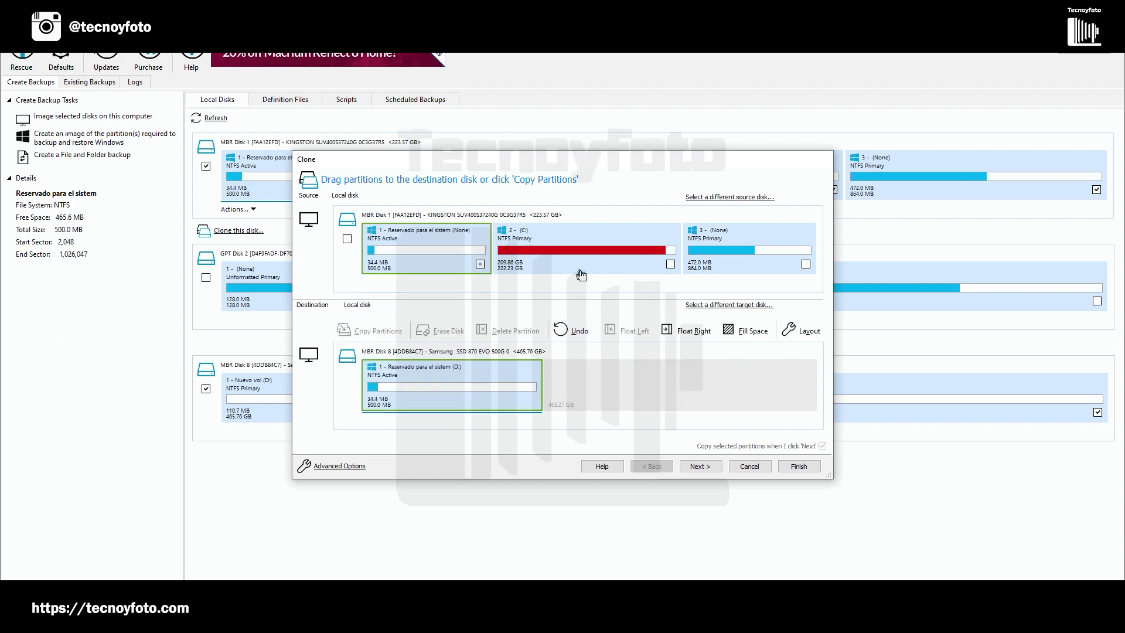
left_click_drag(568, 242, 612, 381)
left_click_drag(728, 237, 690, 382)
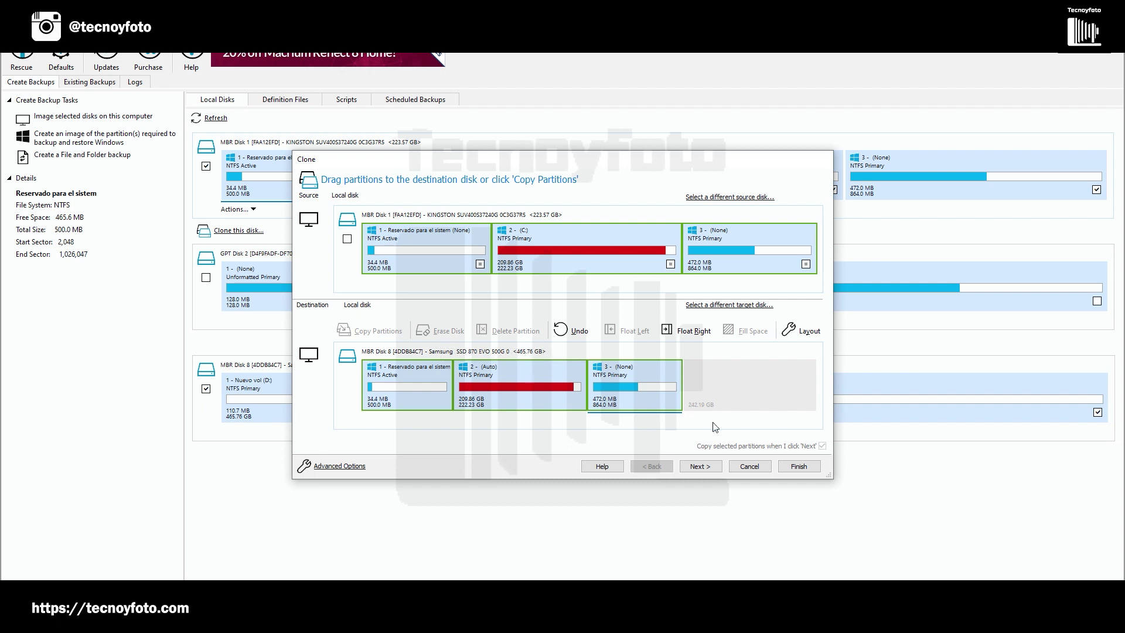
Finish the clone setup, run it now with the definition saved as "My Clone", and confirm overwriting all data on the target volume
left_click(799, 467)
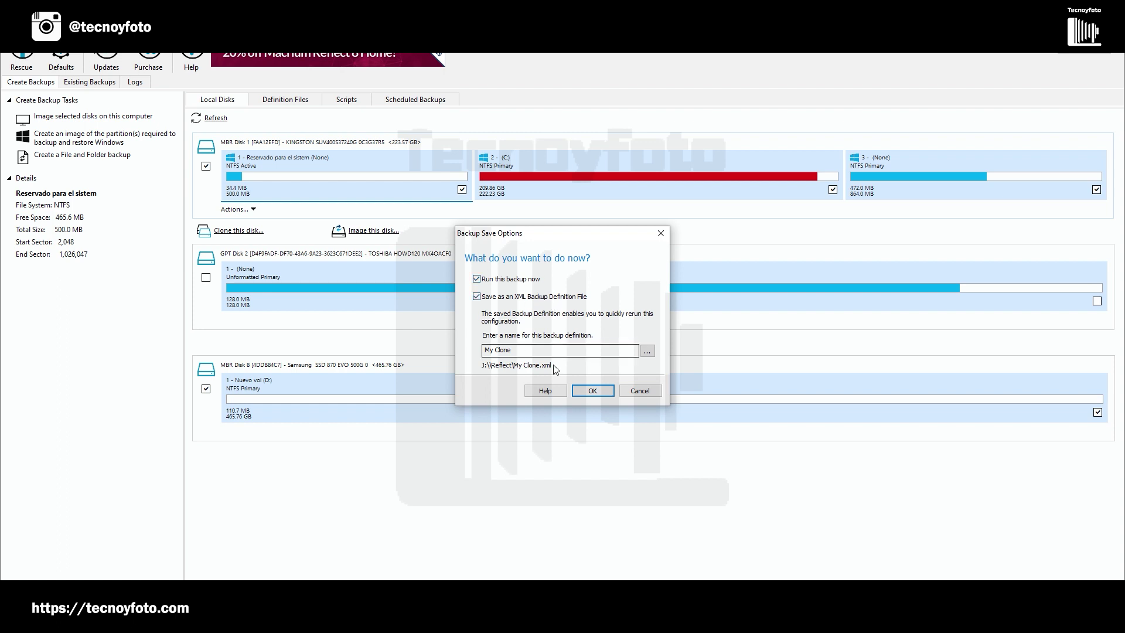
left_click(592, 391)
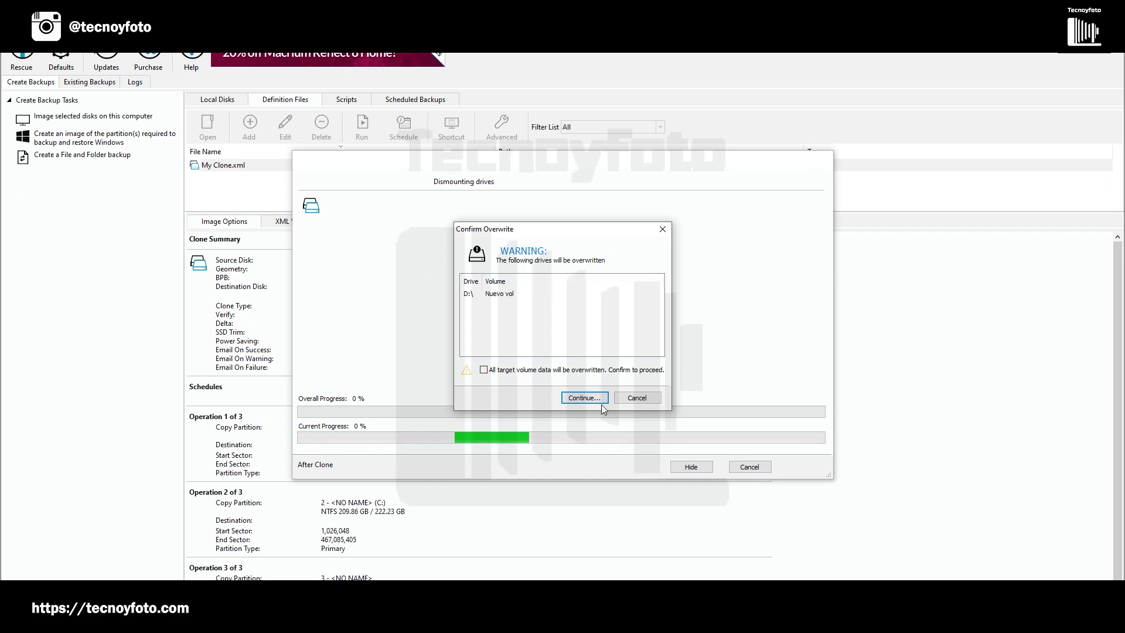
left_click(582, 398)
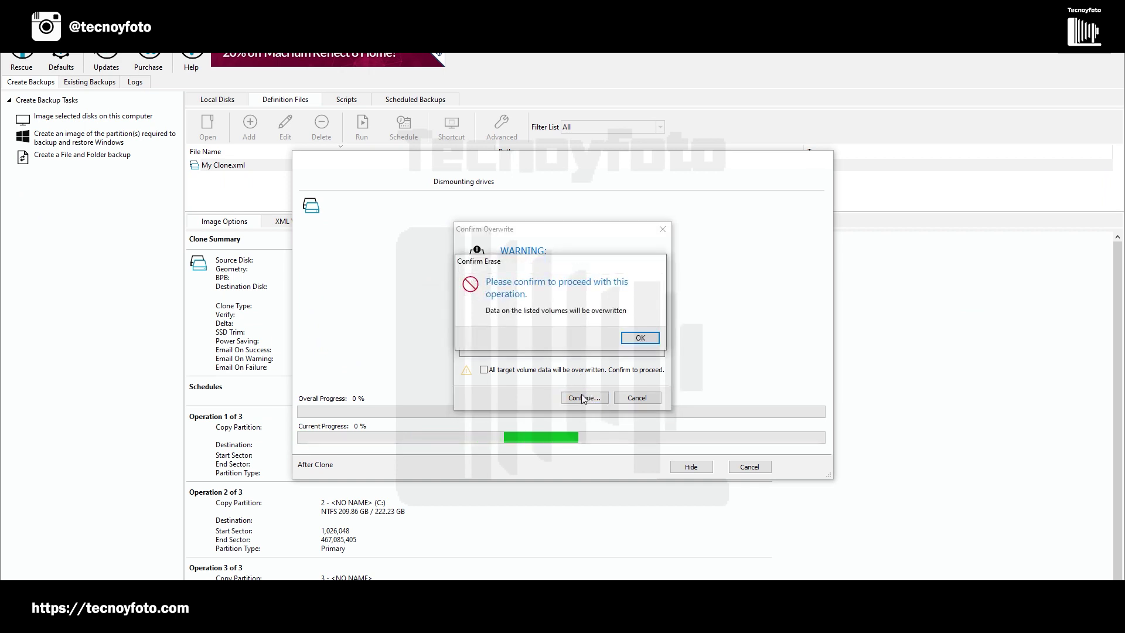
left_click(641, 338)
left_click(484, 370)
left_click(573, 396)
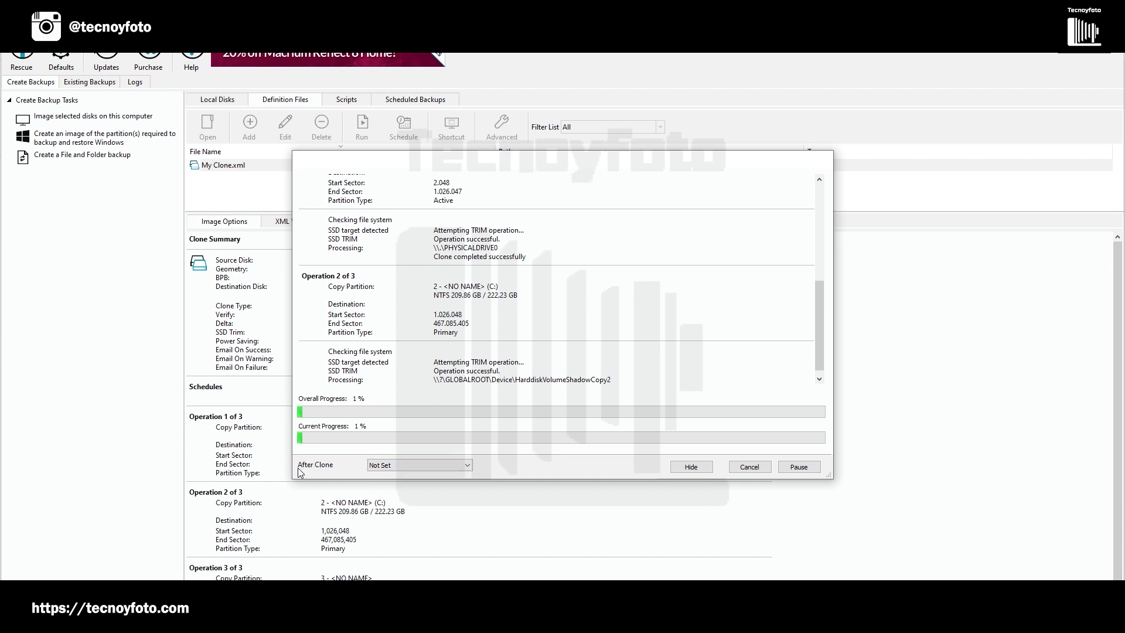
Review the available After Clone actions in the running clone's progress window
left_click(371, 465)
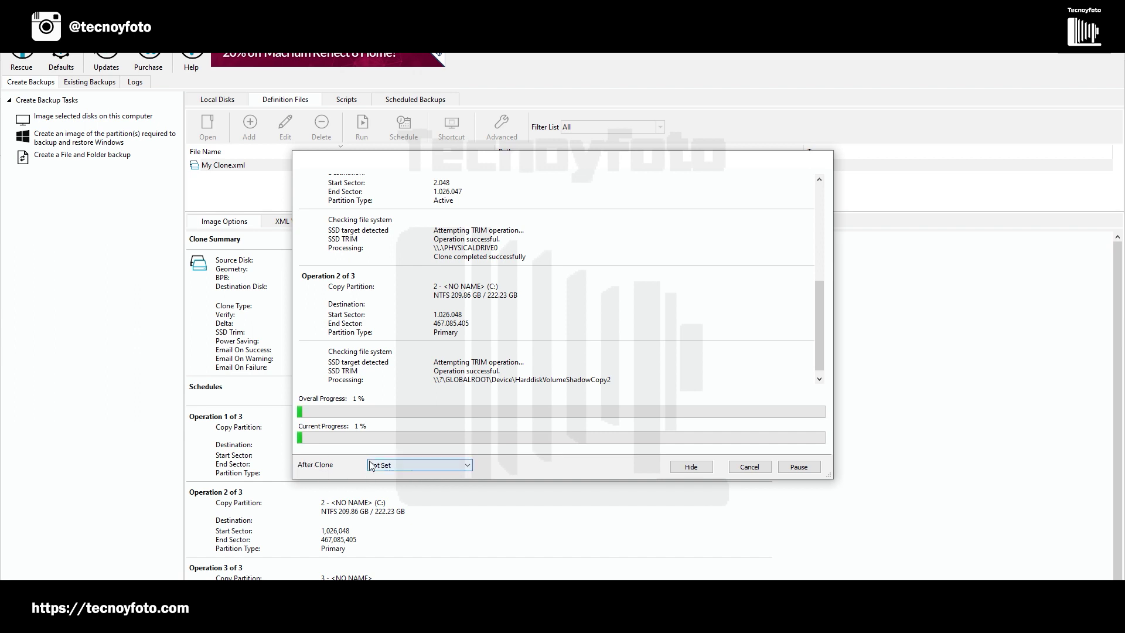
left_click(468, 467)
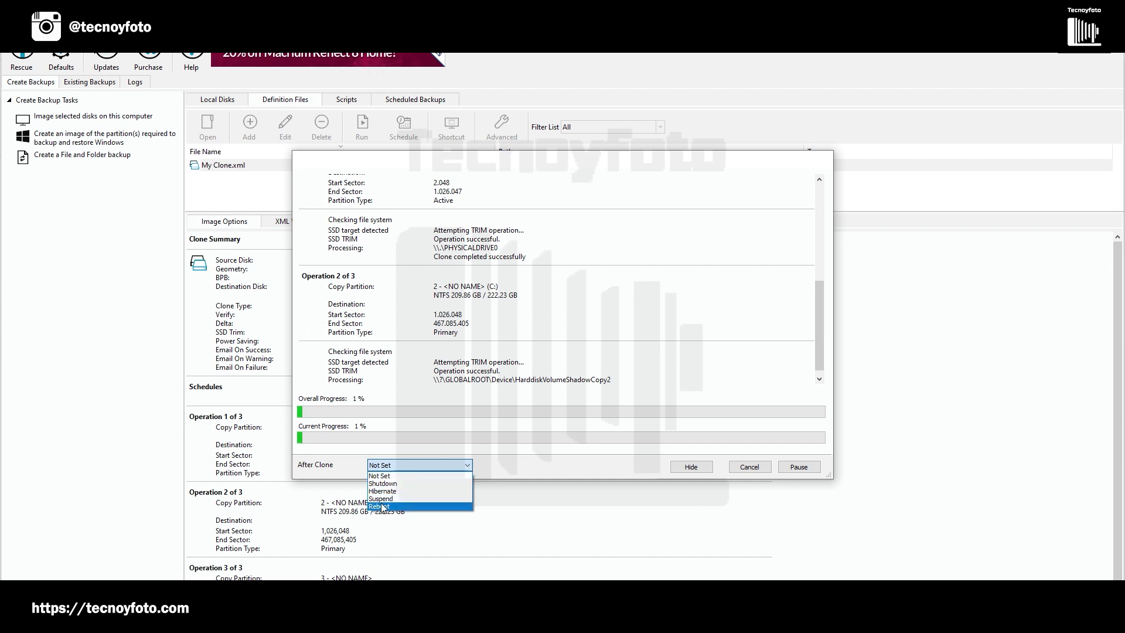
left_click(382, 467)
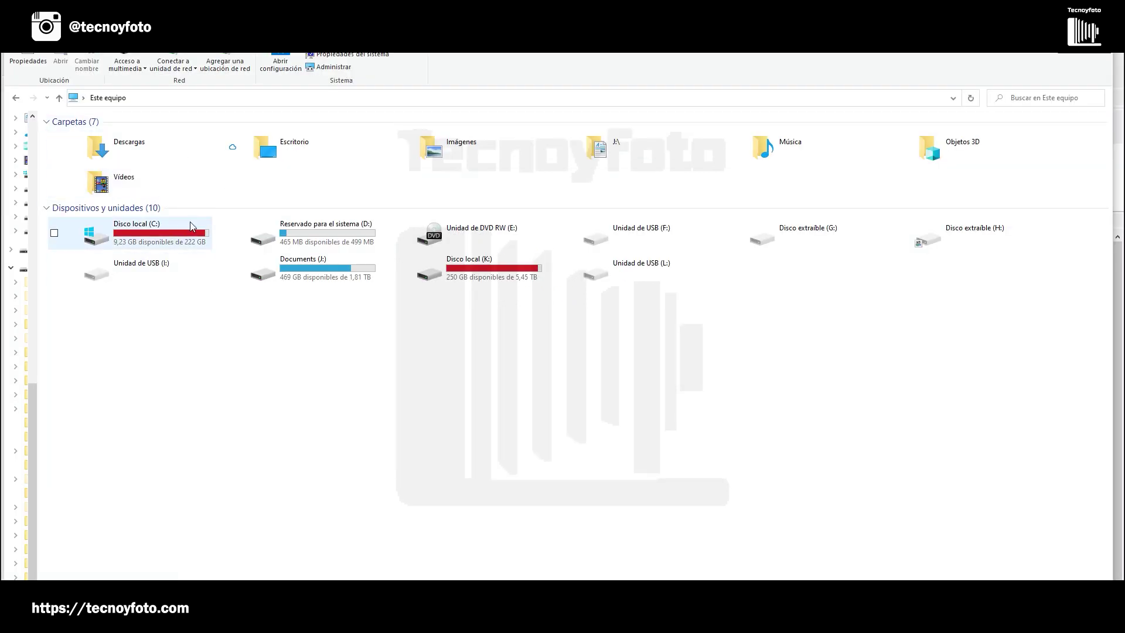
Check drive C: in File Explorer, and open Windows Disk Management to inspect the volume operations available for C:
mouse_move(150, 236)
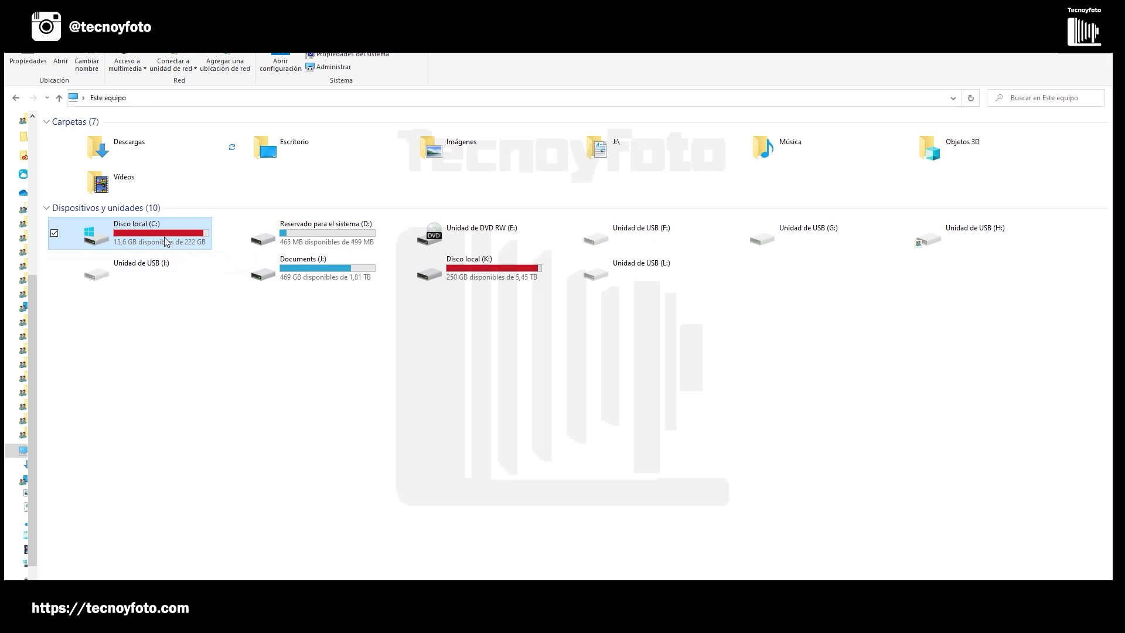
double_click(139, 231)
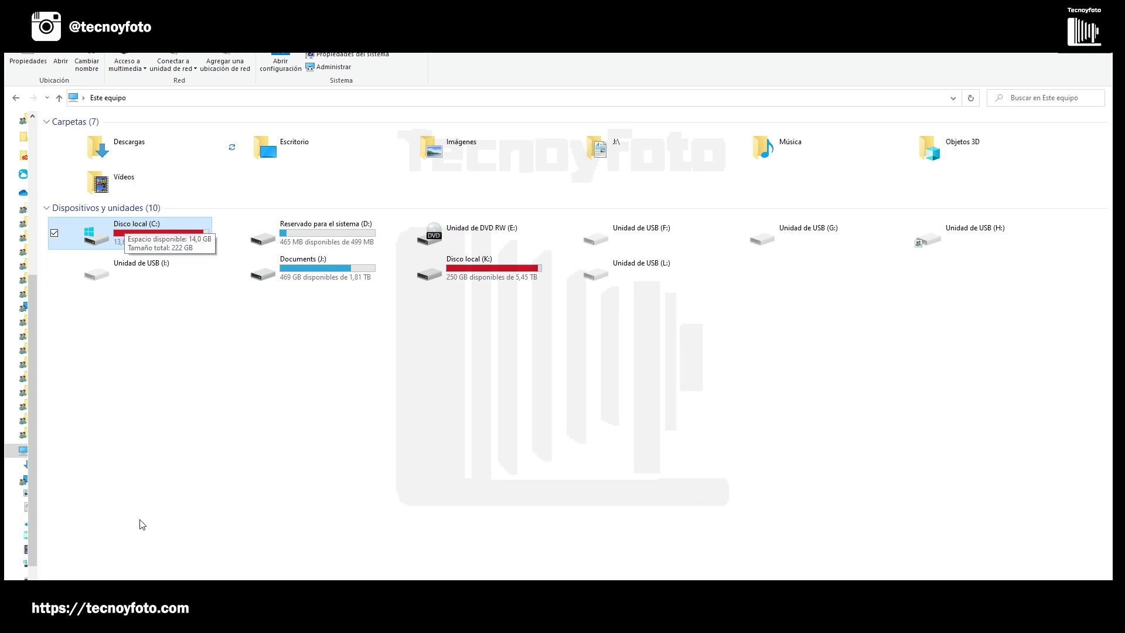
key("super+s")
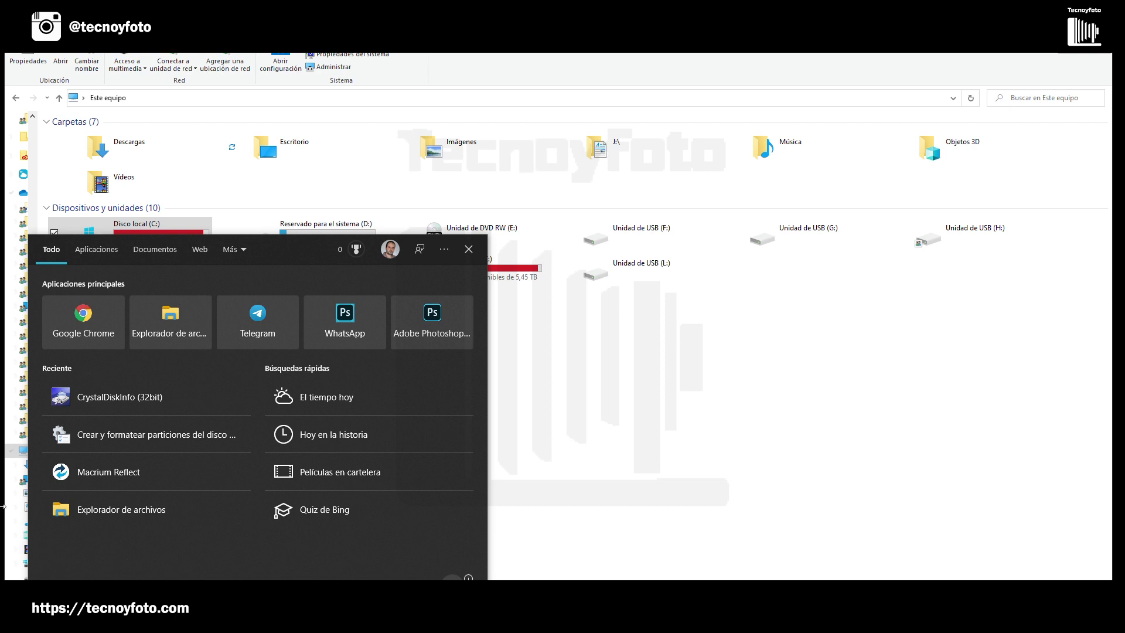
left_click(164, 437)
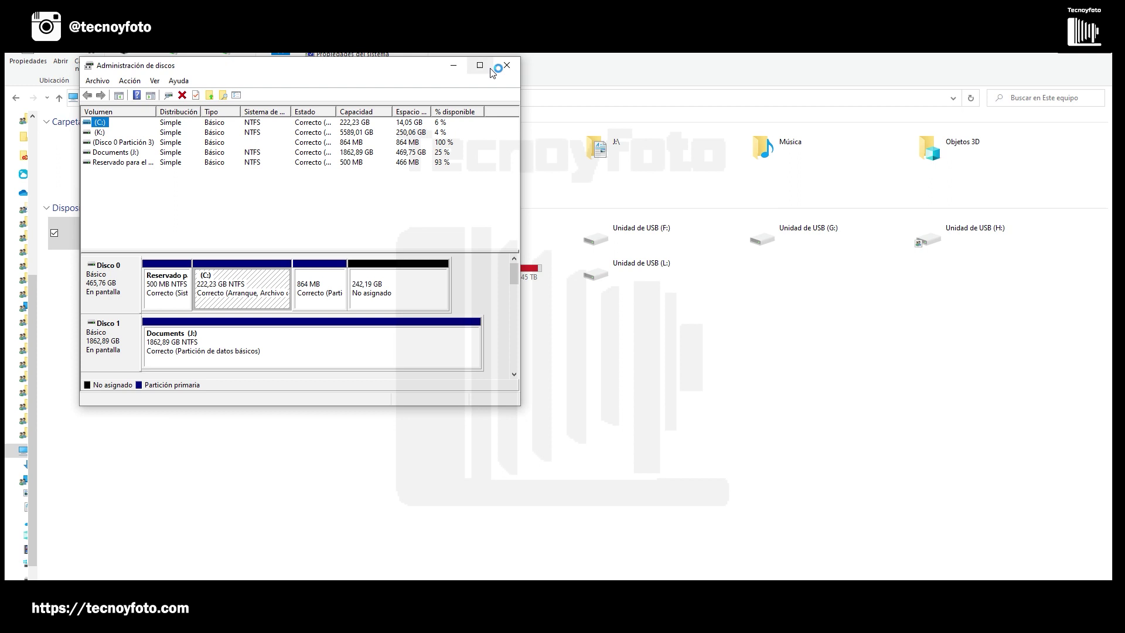
left_click(490, 69)
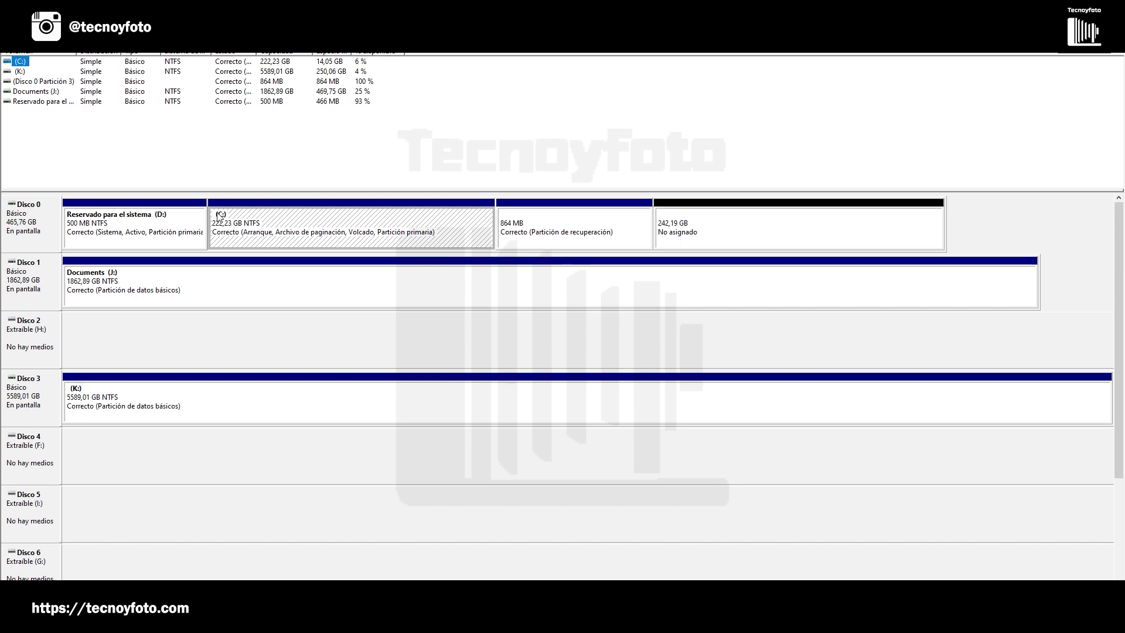
right_click(290, 226)
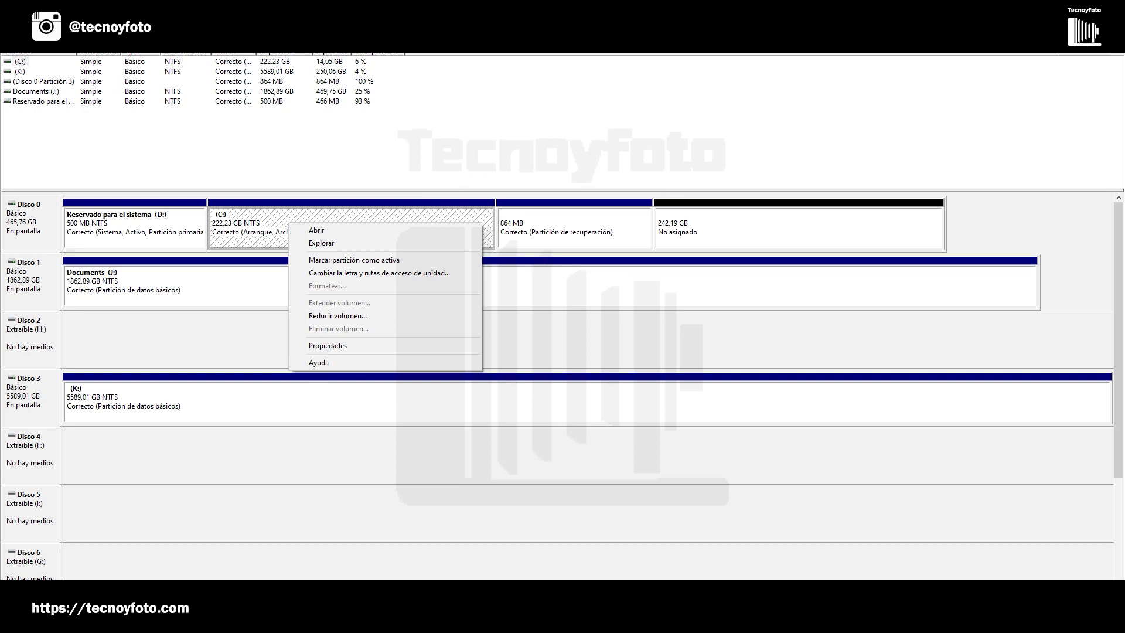
Open MiniTool Partition Wizard by searching for "minito" in Windows, allow it to make changes, and maximize its window
key("super")
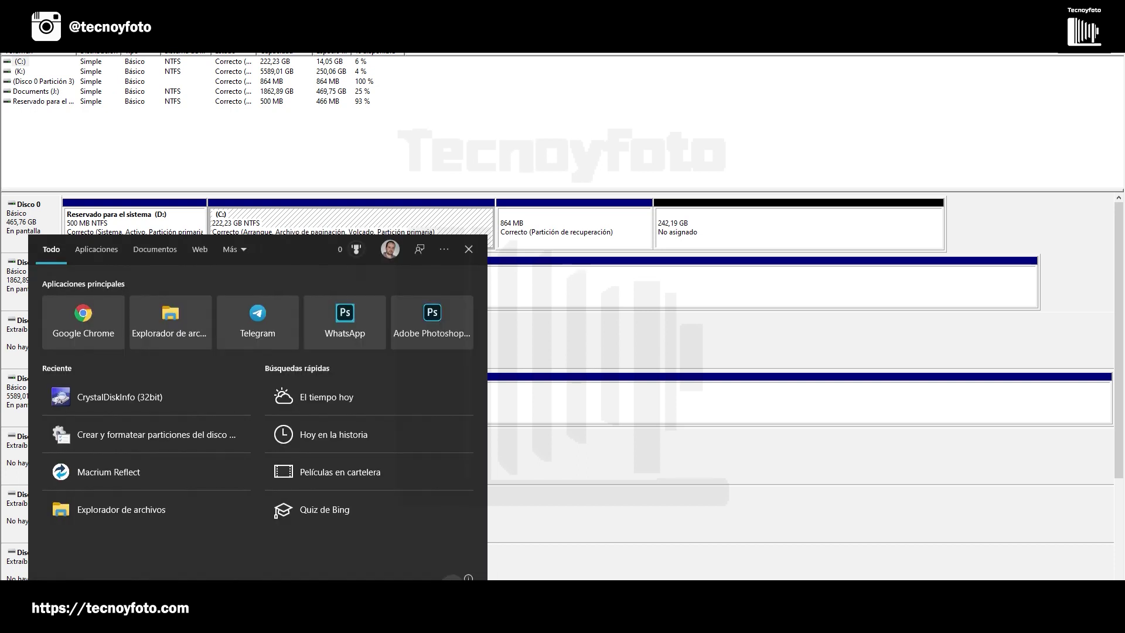
type("minito")
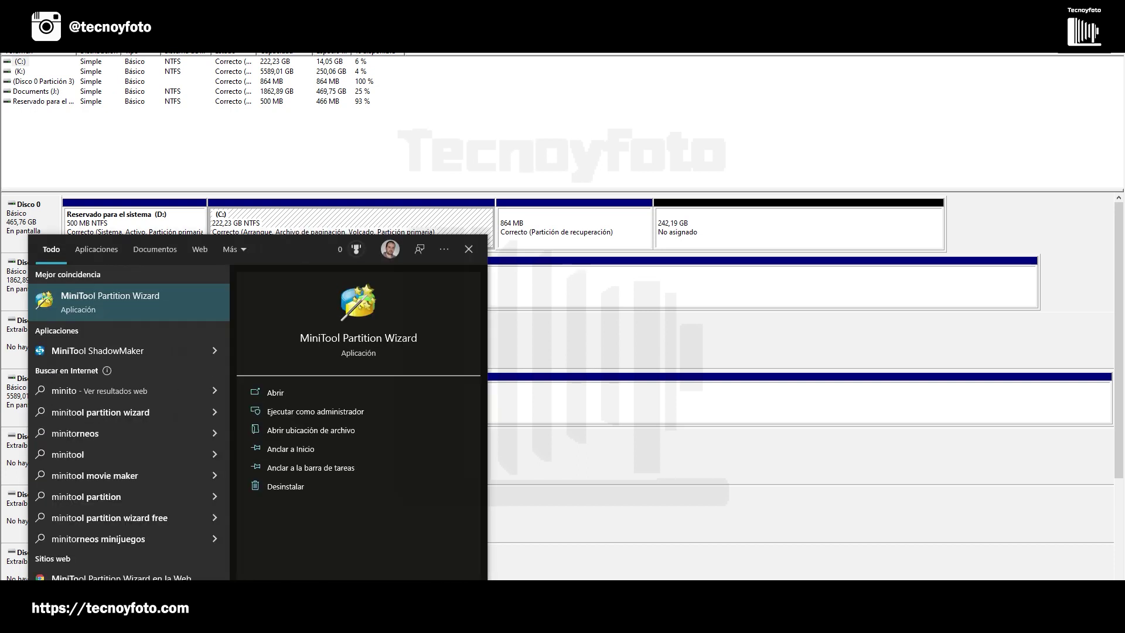
left_click(101, 297)
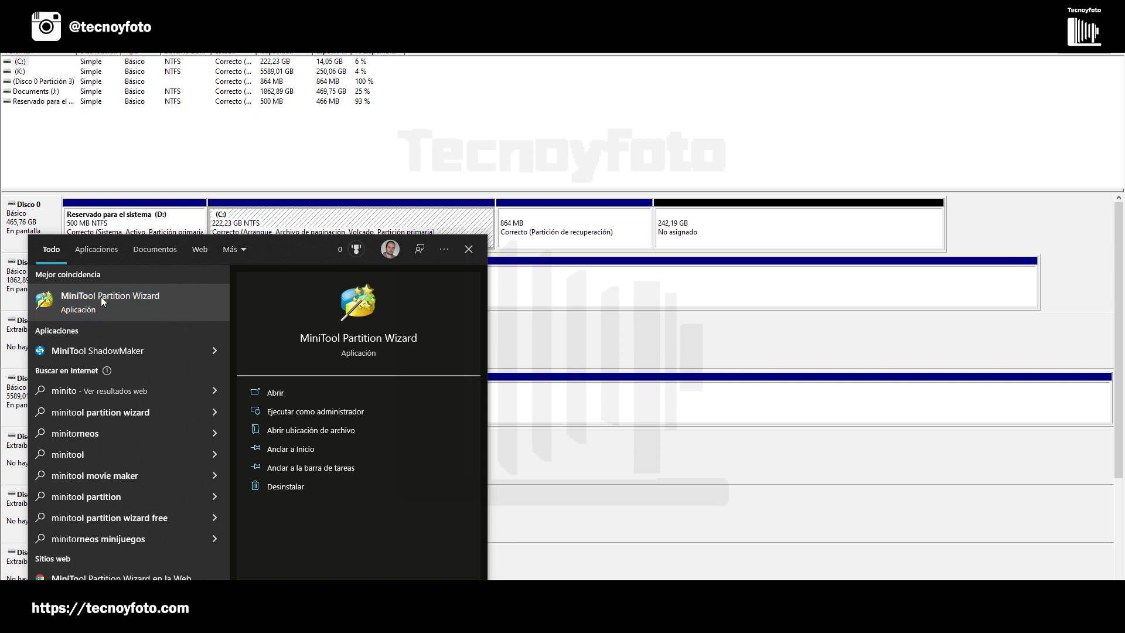
left_click(500, 385)
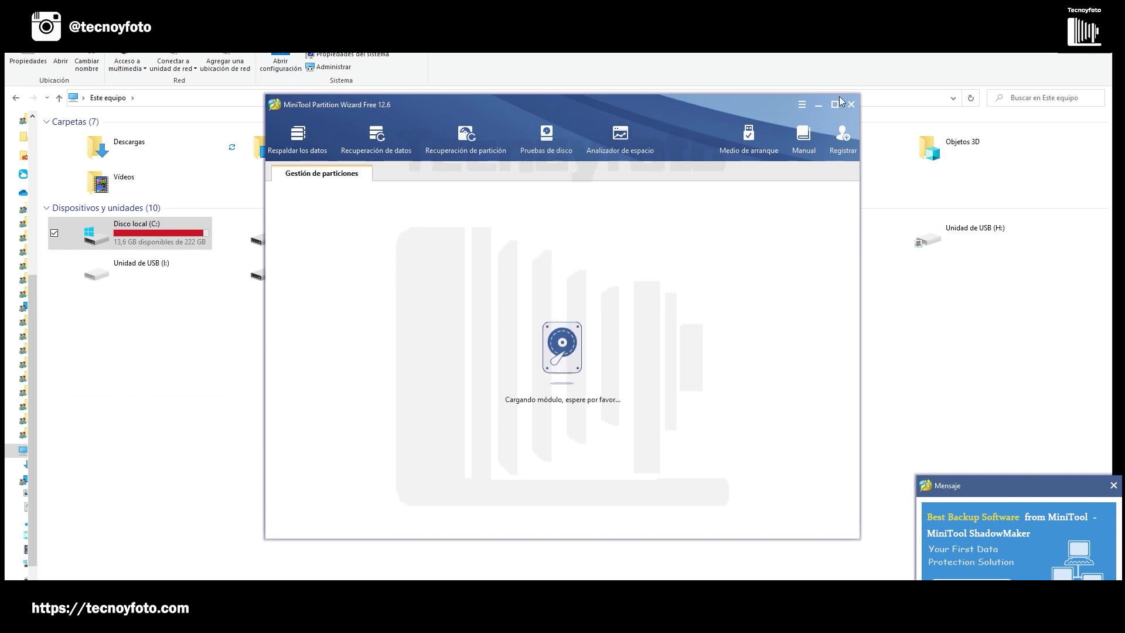
left_click(836, 104)
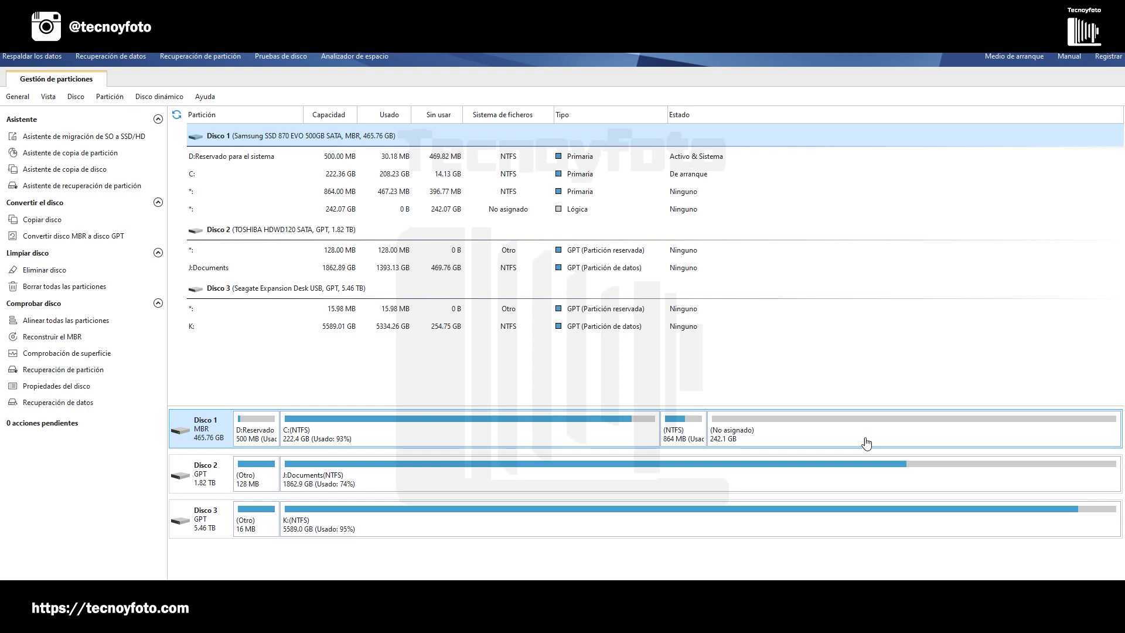
Extend partition C: on the Samsung SSD by taking all 242.07 GB of the unallocated space
left_click(482, 434)
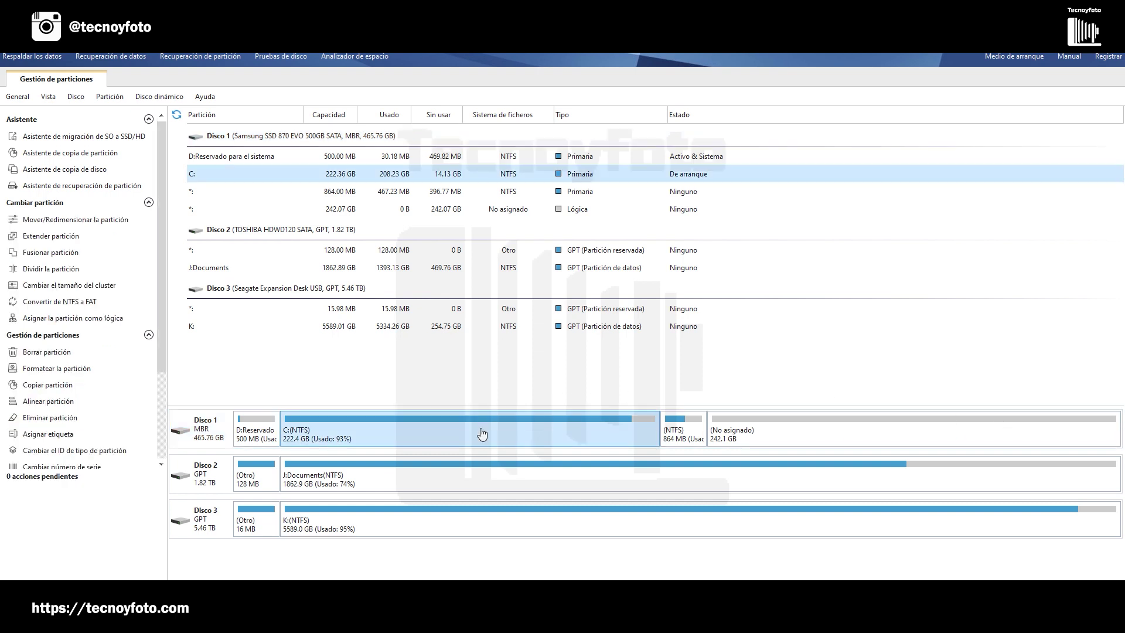
right_click(482, 434)
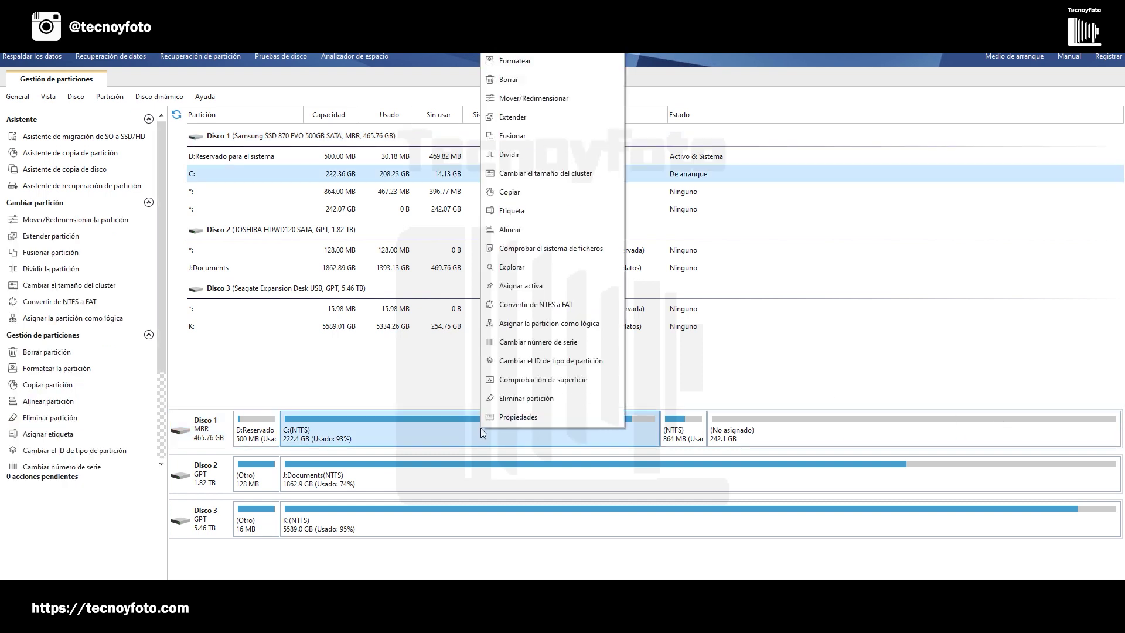
left_click(513, 119)
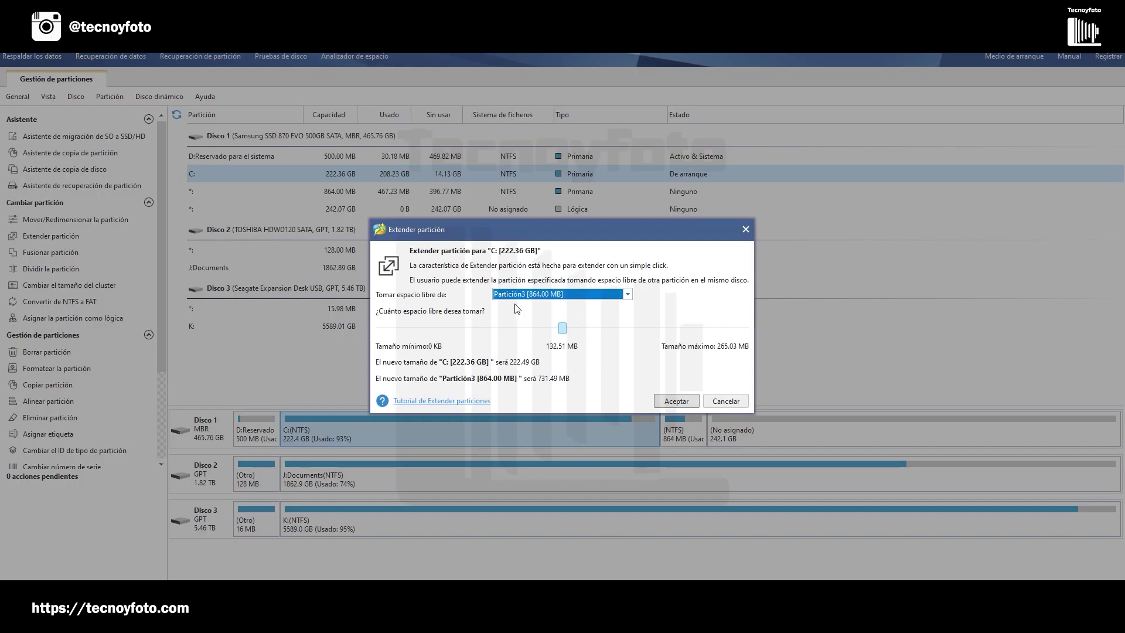
left_click(626, 295)
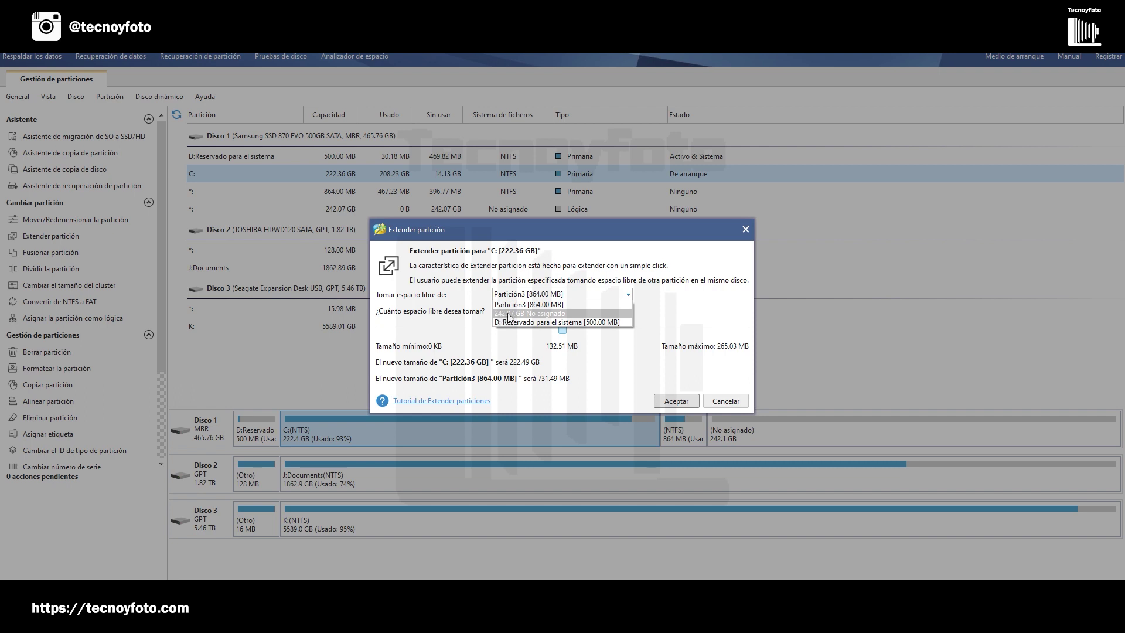
left_click(551, 315)
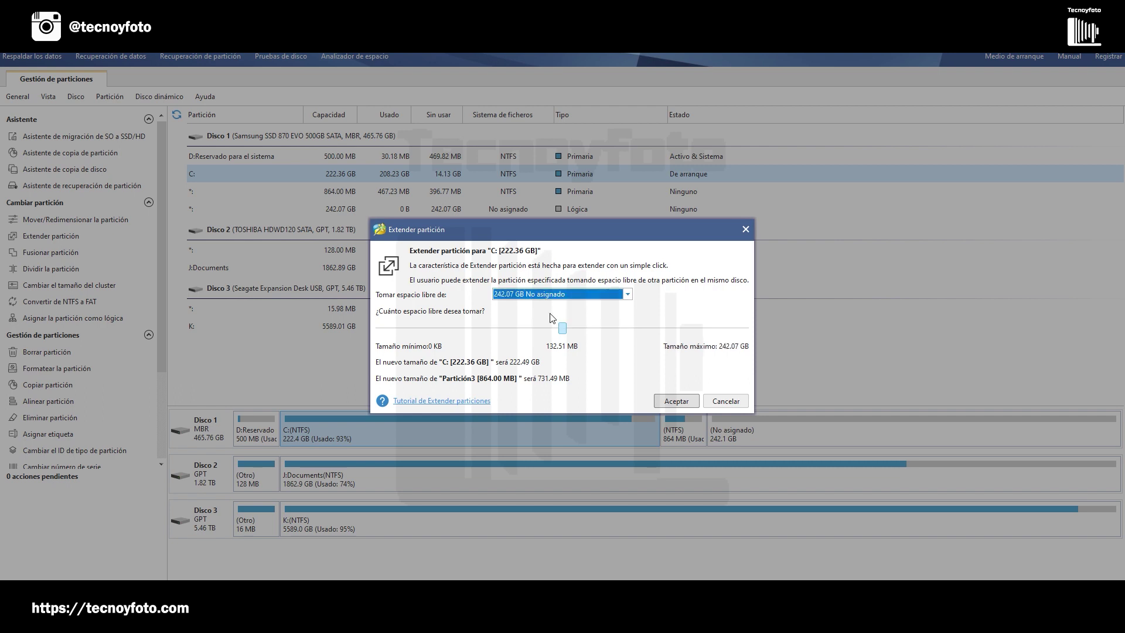
left_click_drag(563, 332, 760, 341)
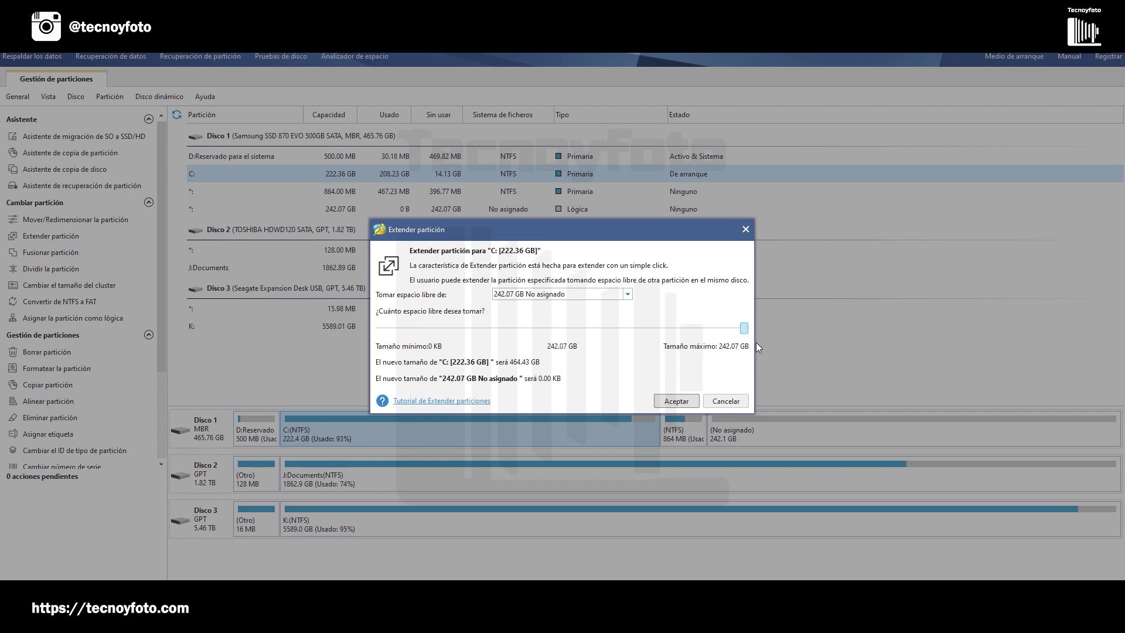
left_click(671, 402)
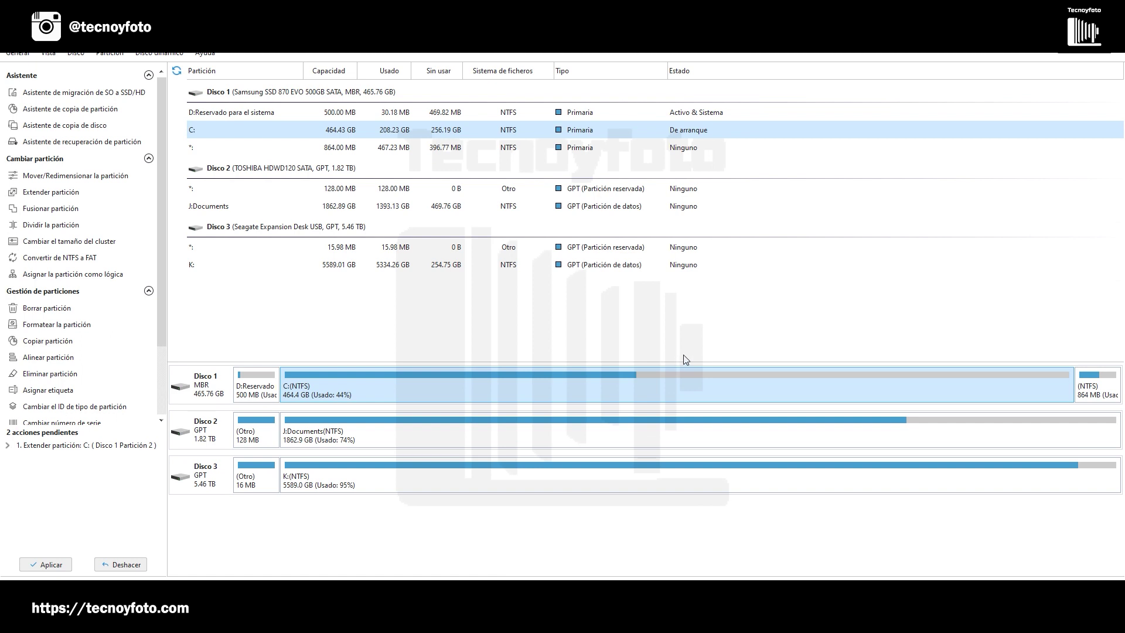
Apply the pending partition changes that extend C: on the Samsung SSD, and dismiss the completion message
left_click(51, 562)
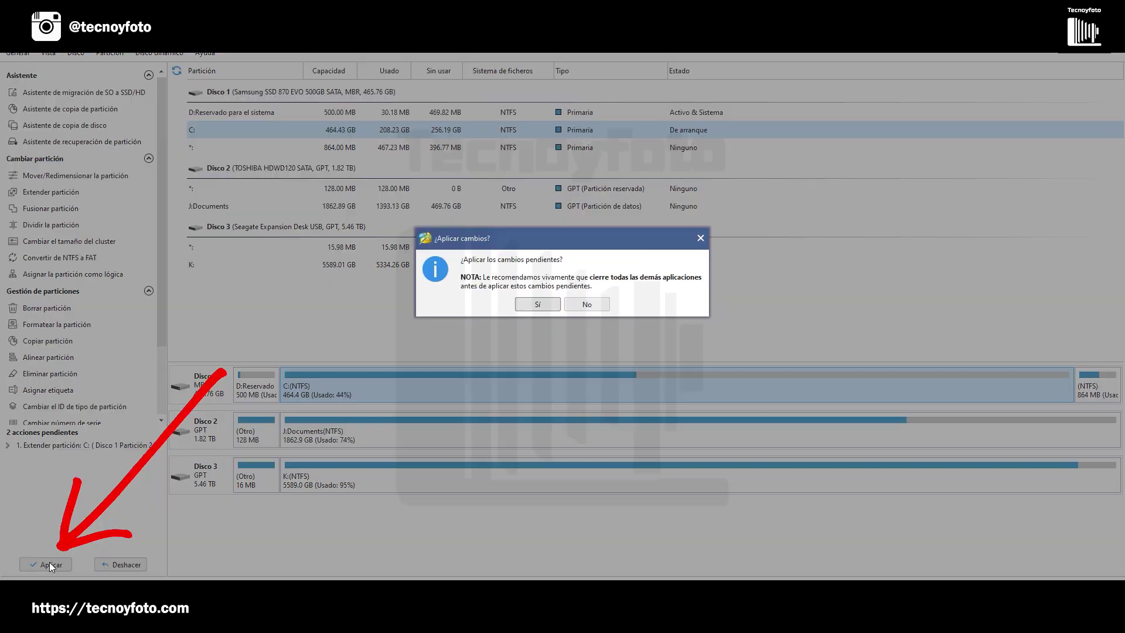
left_click(533, 310)
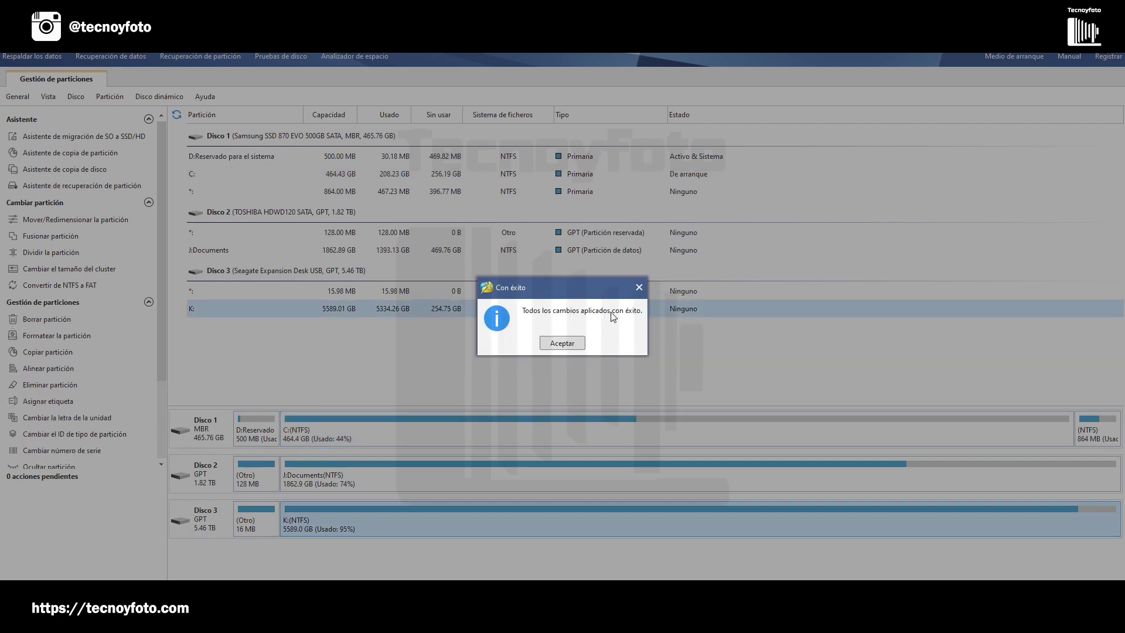
left_click(568, 343)
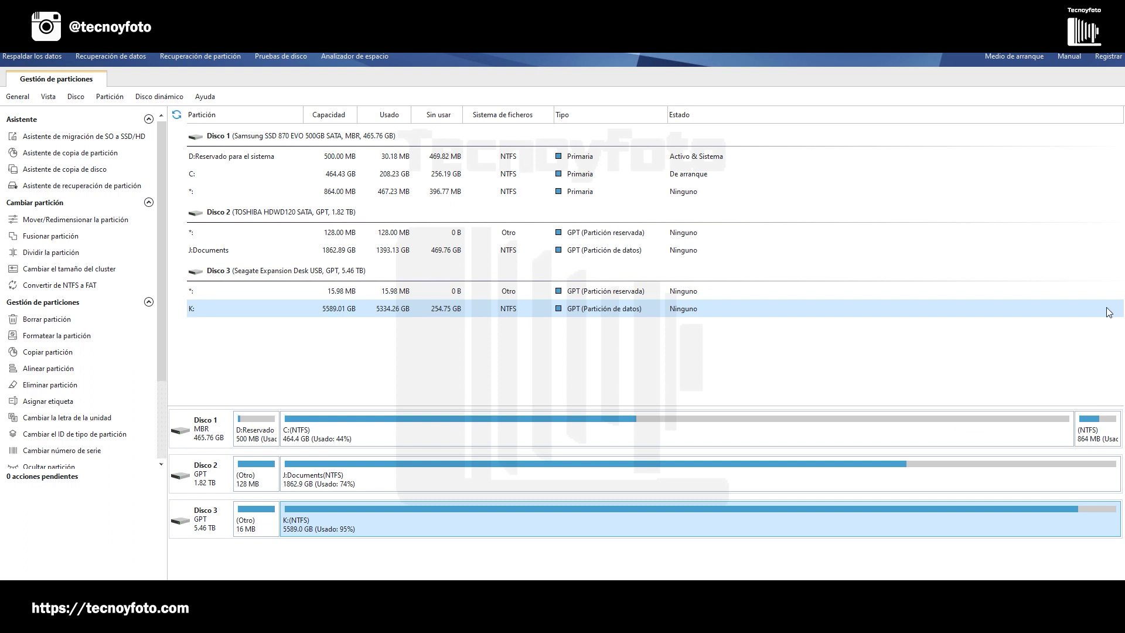
Exit MiniTool Partition Wizard and check the capacity of drive C: in File Explorer
key("alt+F4")
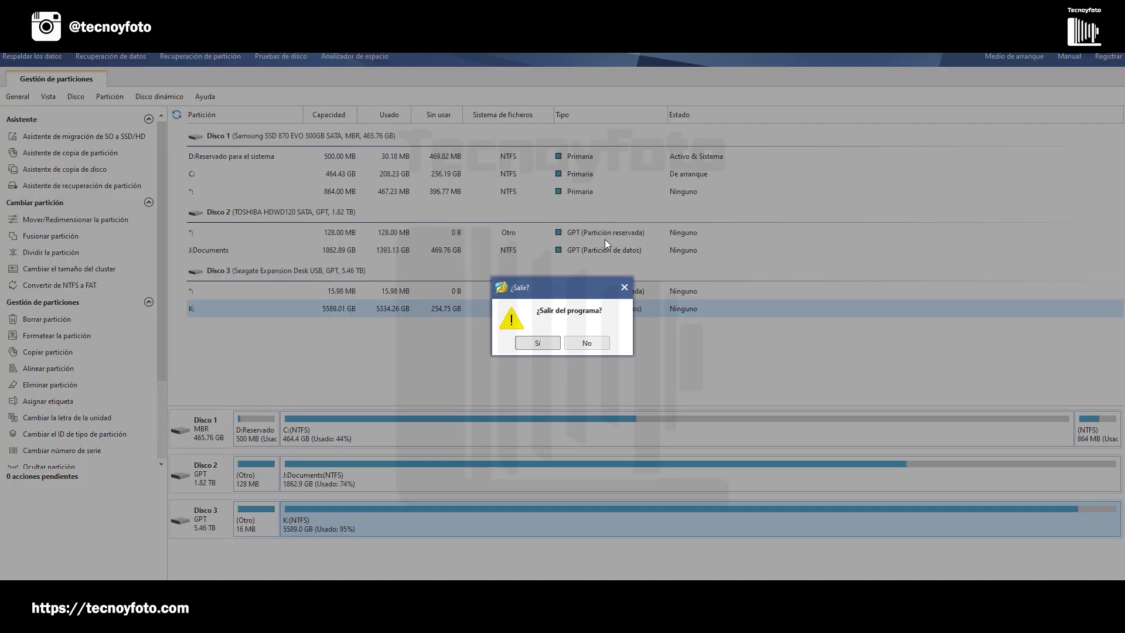
left_click(545, 343)
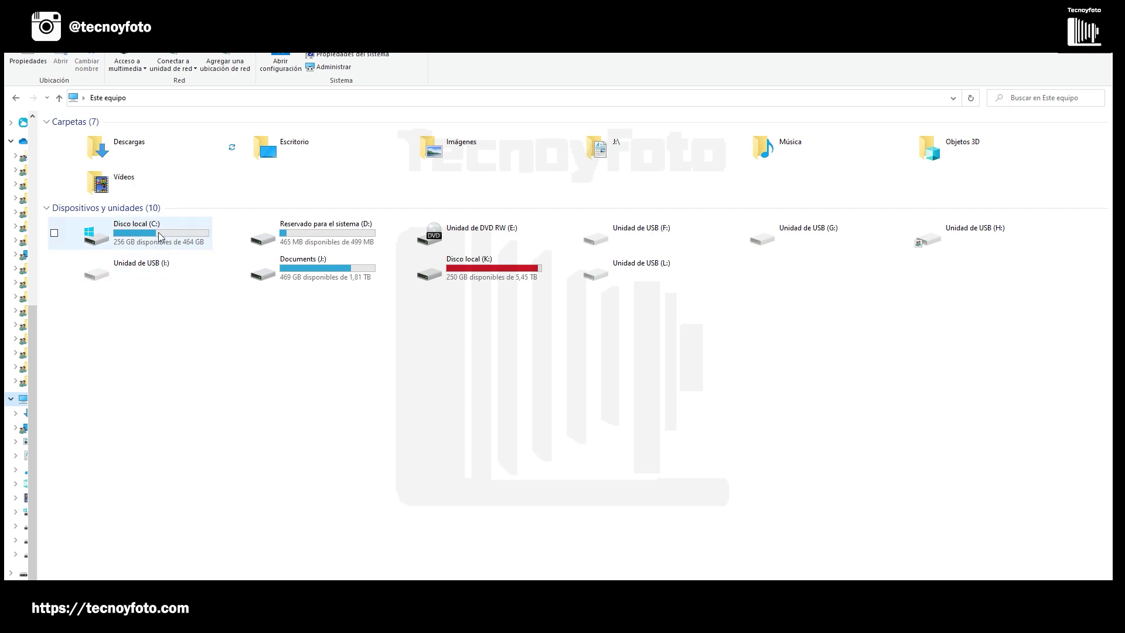
mouse_move(163, 244)
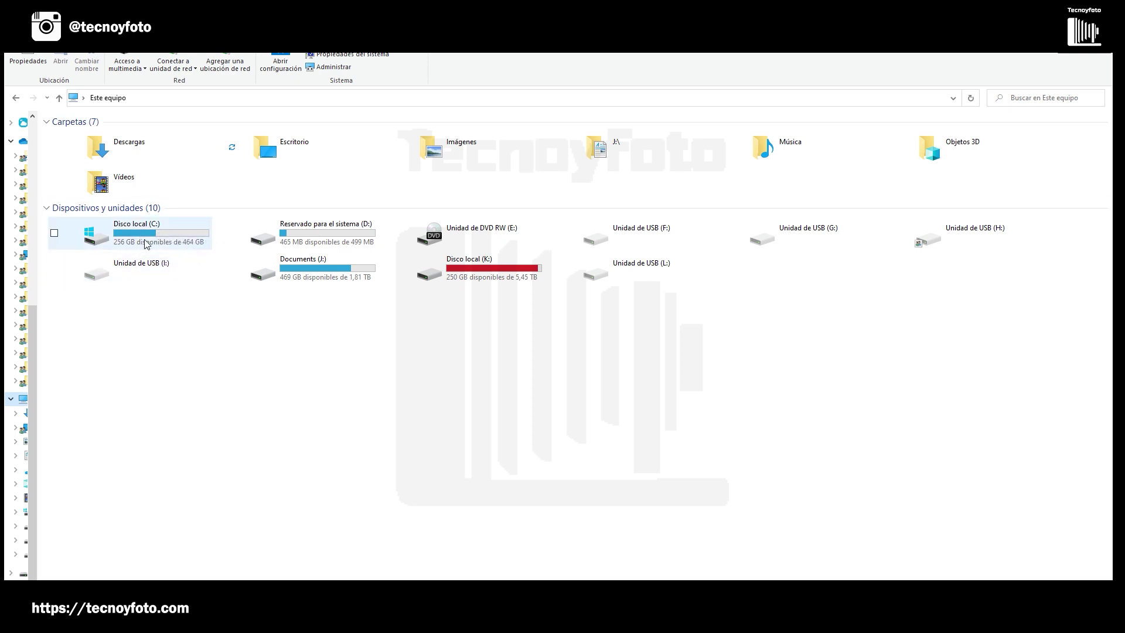